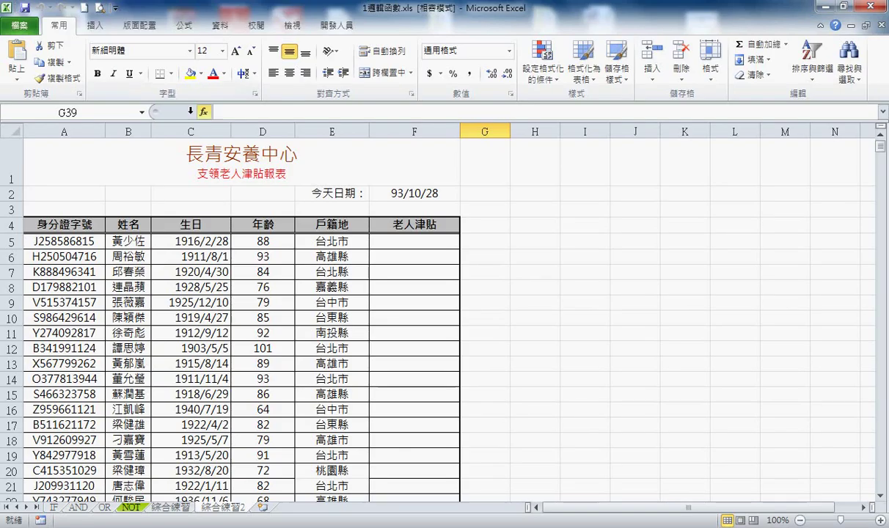
# Step: Browse the AND, OR, NOT, 綜合練習 and 綜合練習2 sheets, then return to the IF sheet
pyautogui.click(53, 507)
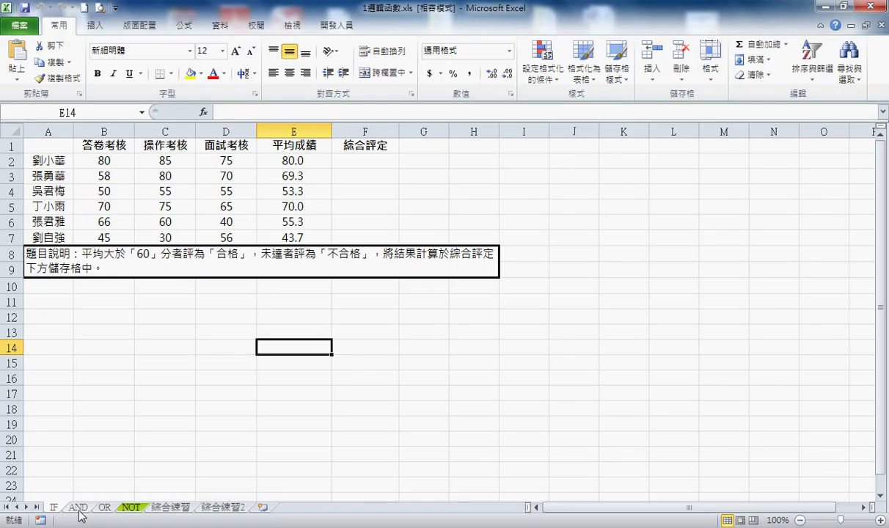
pyautogui.click(79, 508)
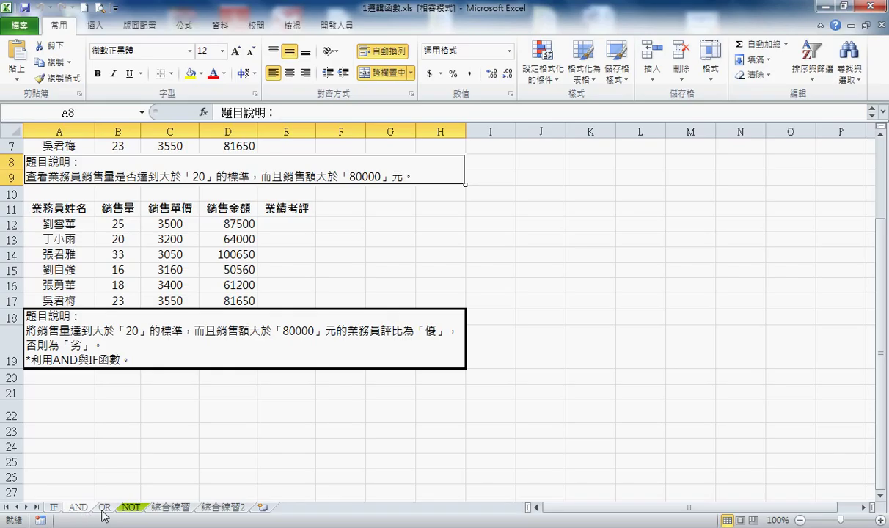
pyautogui.click(124, 508)
pyautogui.click(105, 508)
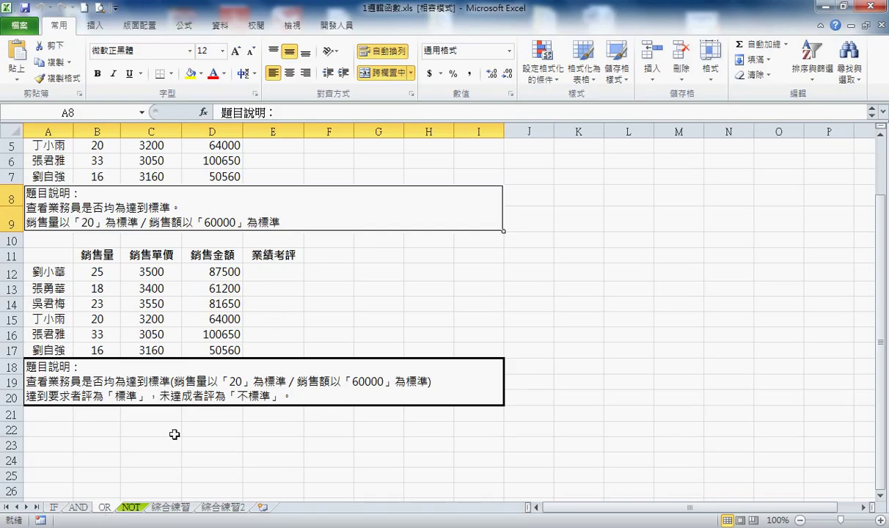
pyautogui.click(132, 509)
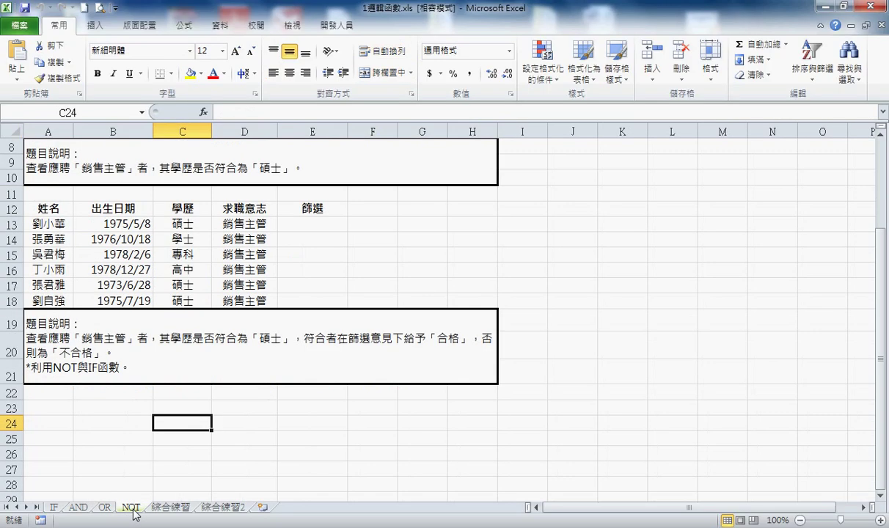
pyautogui.click(170, 507)
pyautogui.scroll(2, 189, 490)
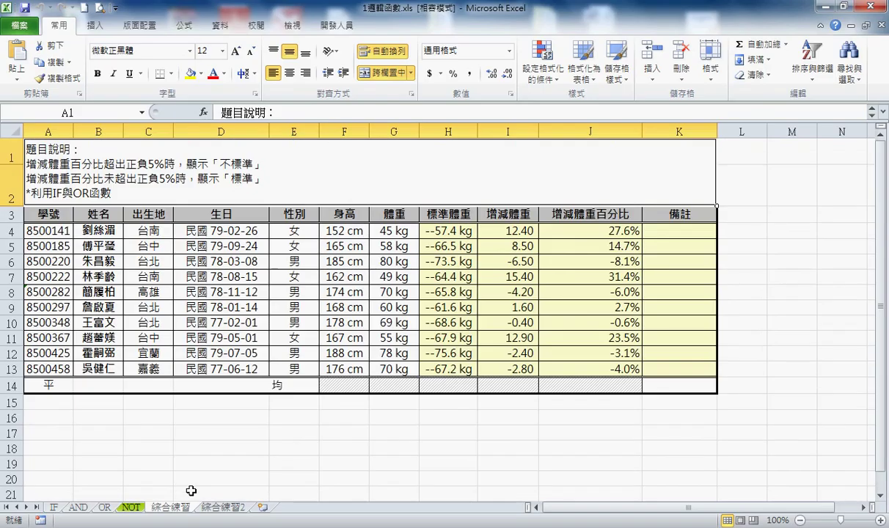
pyautogui.click(221, 506)
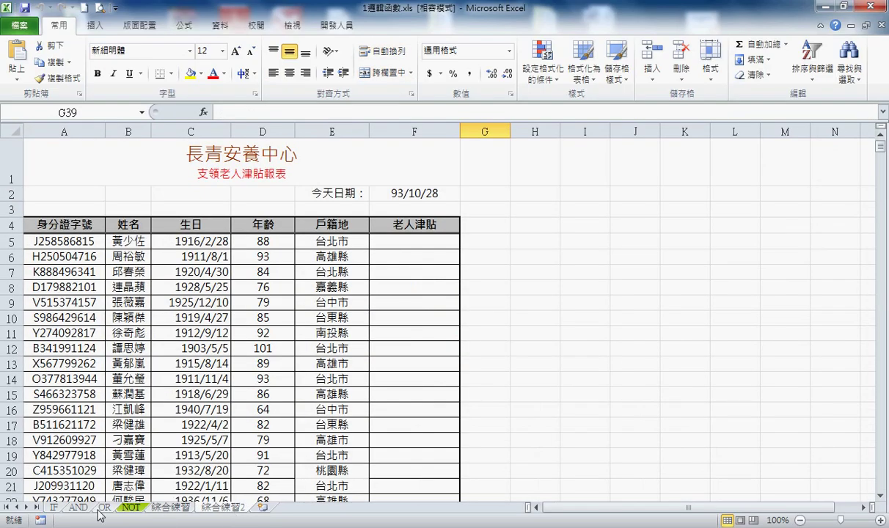
pyautogui.click(56, 507)
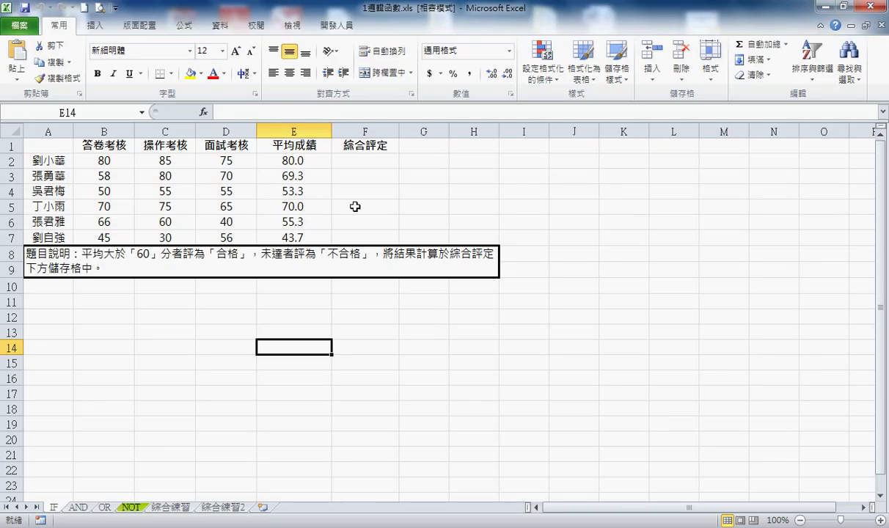
# Step: Insert an IF function into cell F2 from the 最近用過函數 category
pyautogui.click(373, 160)
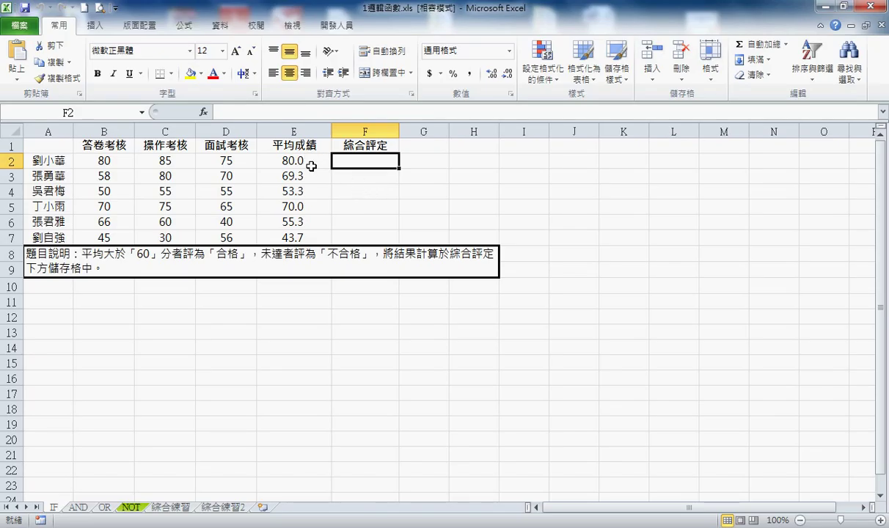
pyautogui.click(203, 112)
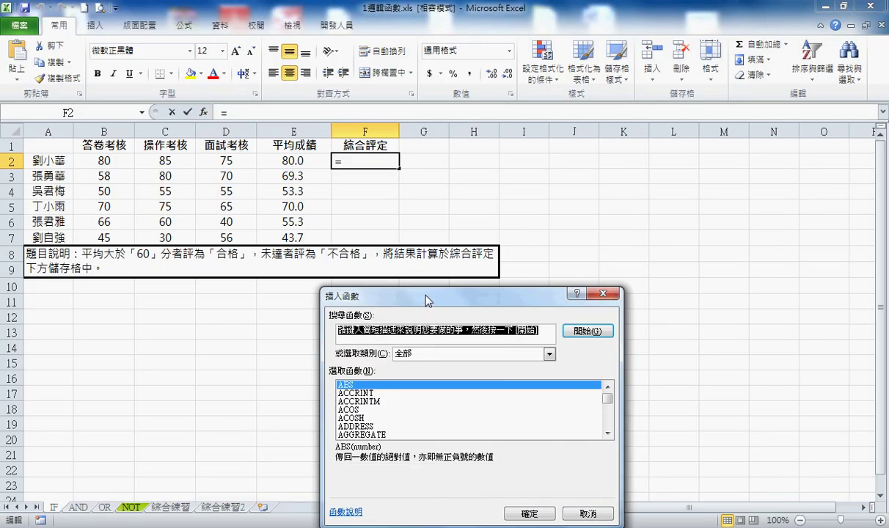
pyautogui.moveTo(428, 296); pyautogui.dragTo(468, 201)
pyautogui.click(479, 262)
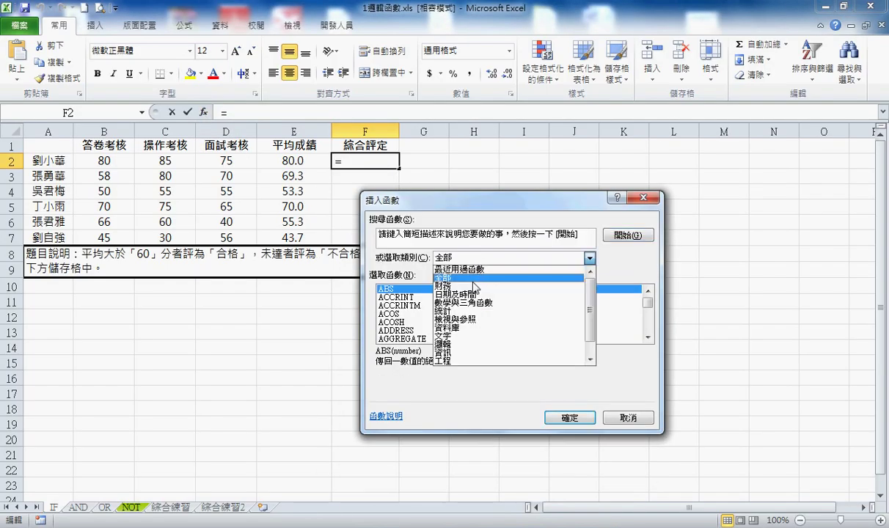
pyautogui.click(458, 269)
pyautogui.click(386, 339)
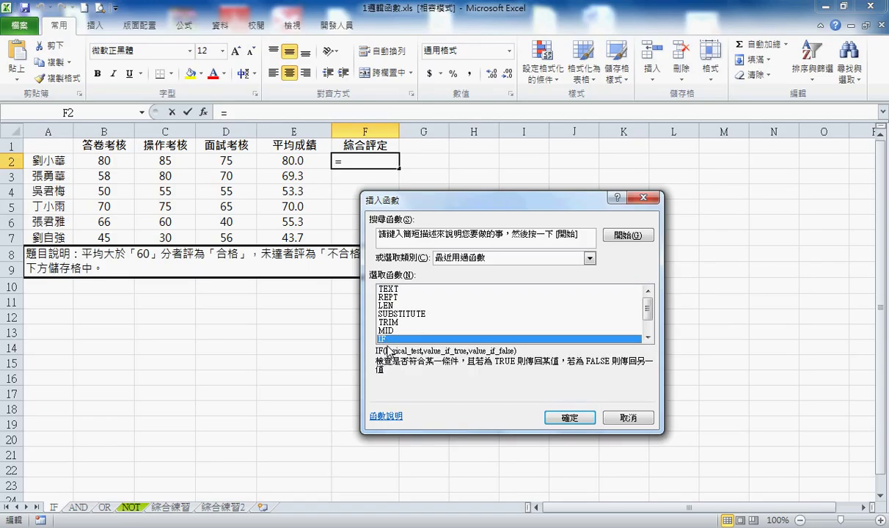
pyautogui.click(569, 418)
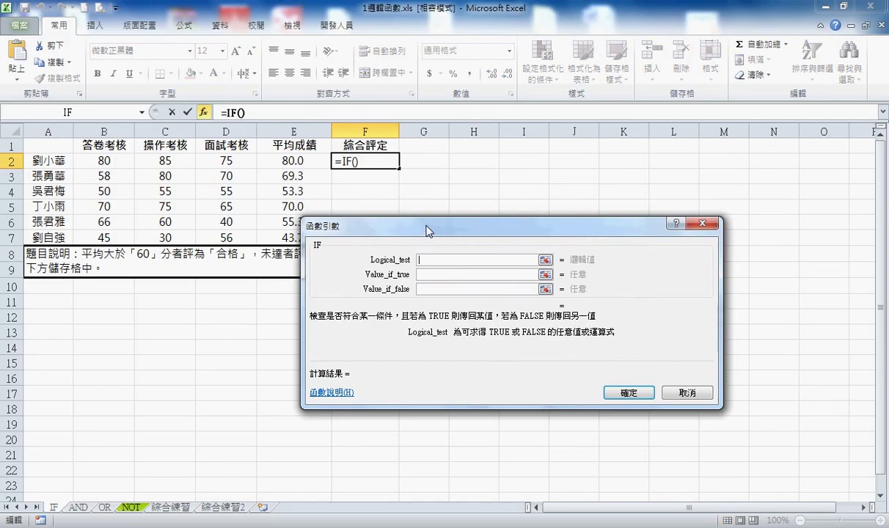
# Step: Fill the IF arguments with test E2>=60, true result "合格" and false result "不合格"
pyautogui.moveTo(406, 228); pyautogui.dragTo(477, 233)
pyautogui.click(303, 161)
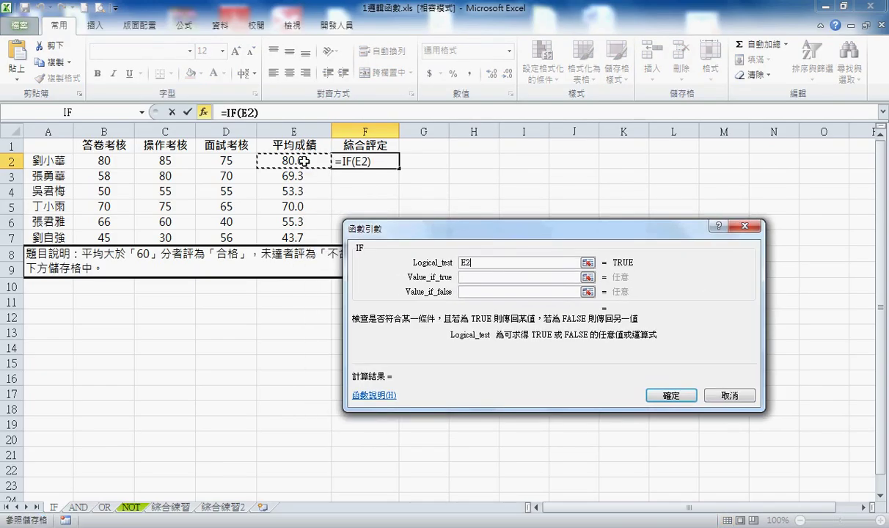
pyautogui.click(473, 262)
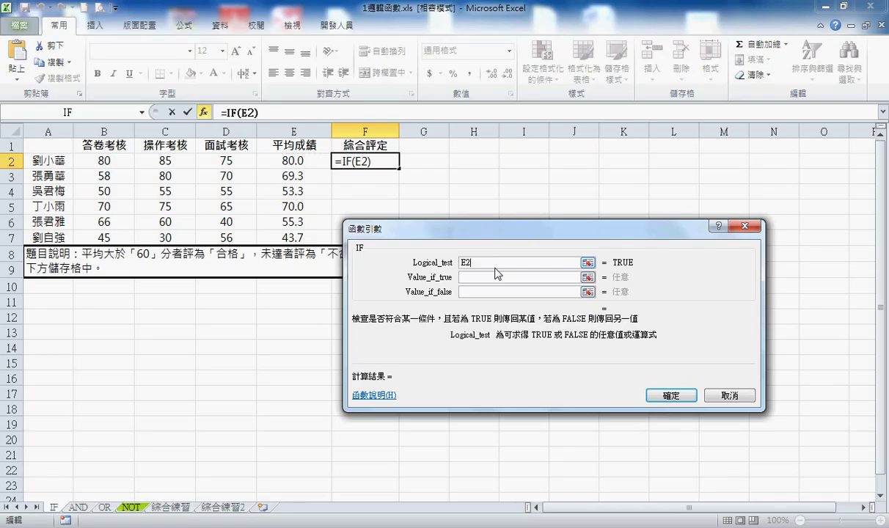
pyautogui.write('>')
pyautogui.write('=')
pyautogui.write('60')
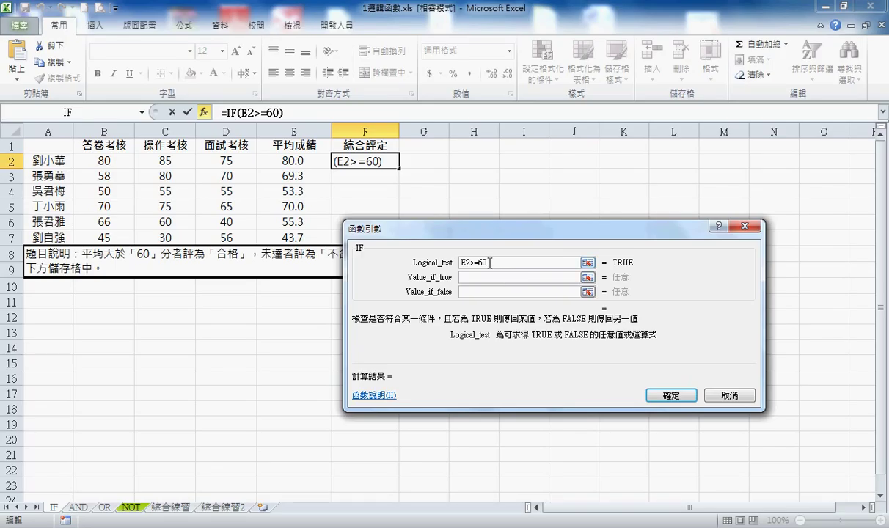
pyautogui.click(521, 278)
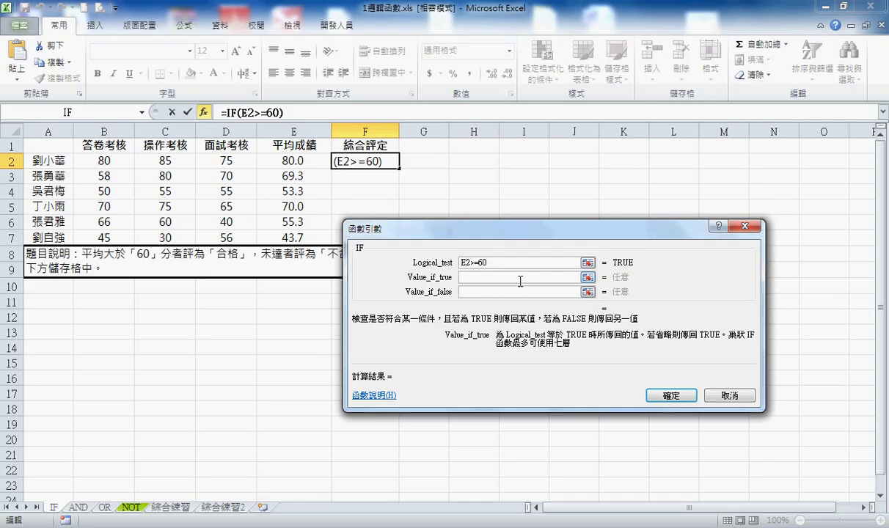
pyautogui.write('h')
pyautogui.press('BackSpace')
pyautogui.write('合')
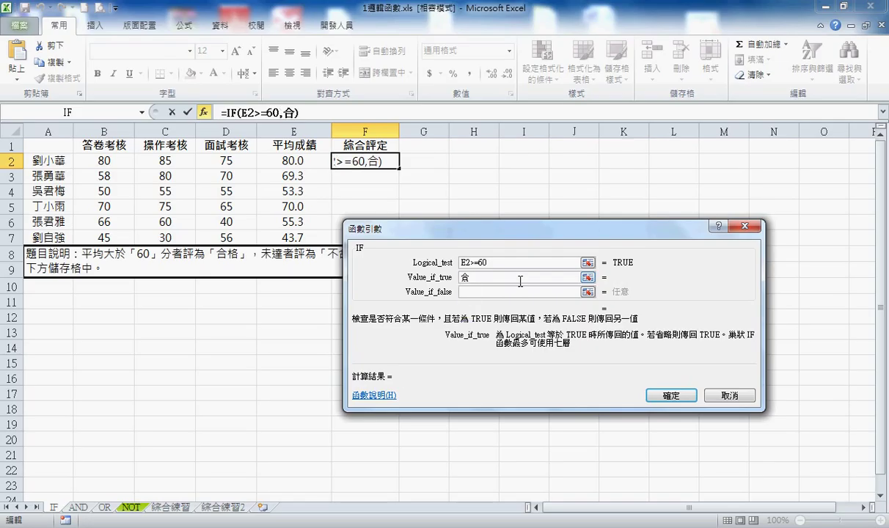
pyautogui.write('格')
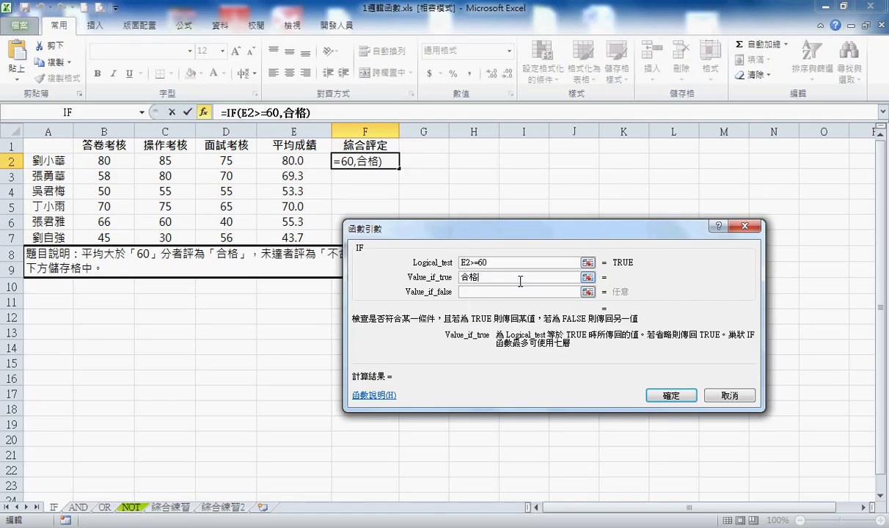
pyautogui.press('Tab')
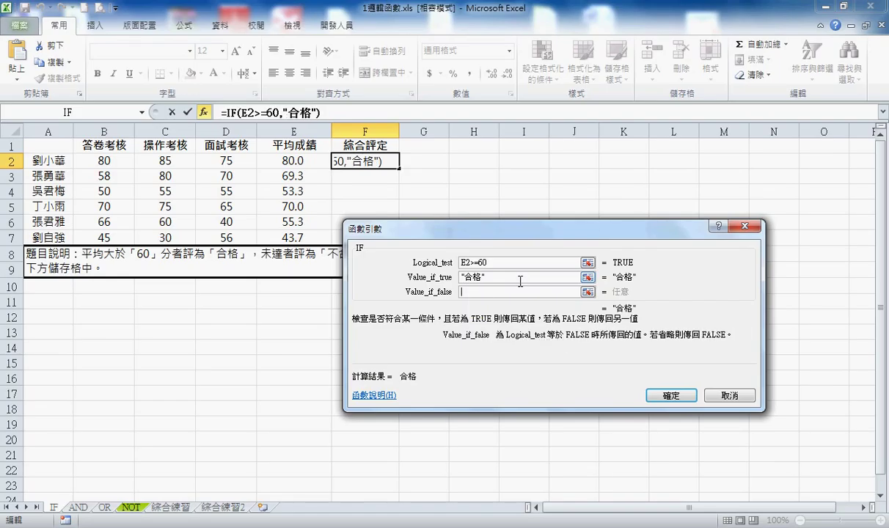
pyautogui.write('不合格')
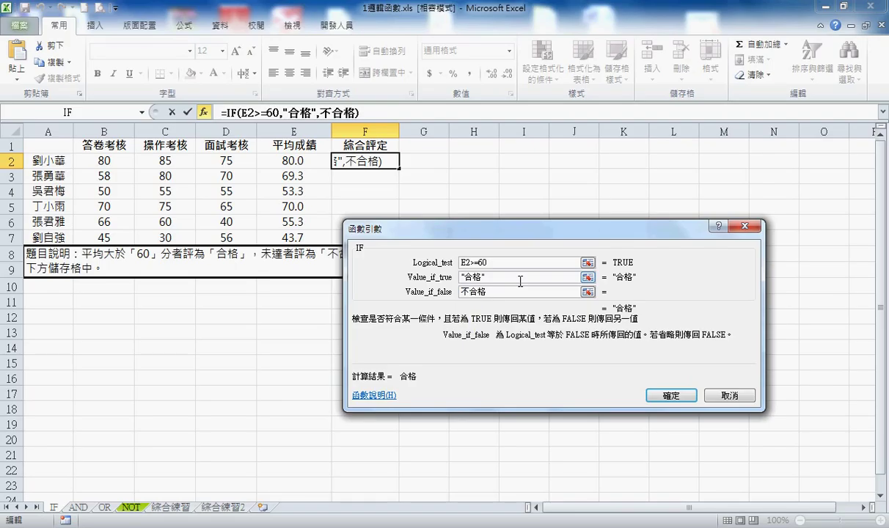
pyautogui.click(520, 278)
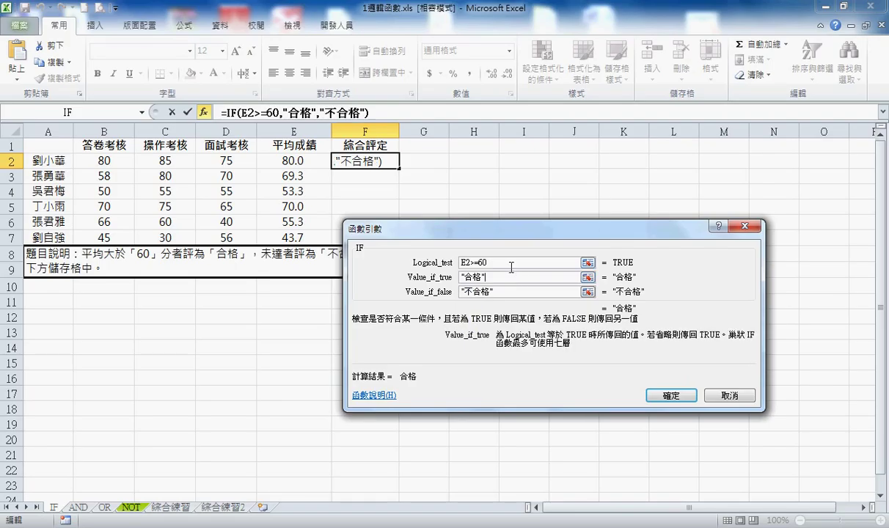
# Step: Confirm F2's IF formula, fill it down to F7, and spot-check cells E4, F6, E6 and E7
pyautogui.click(669, 395)
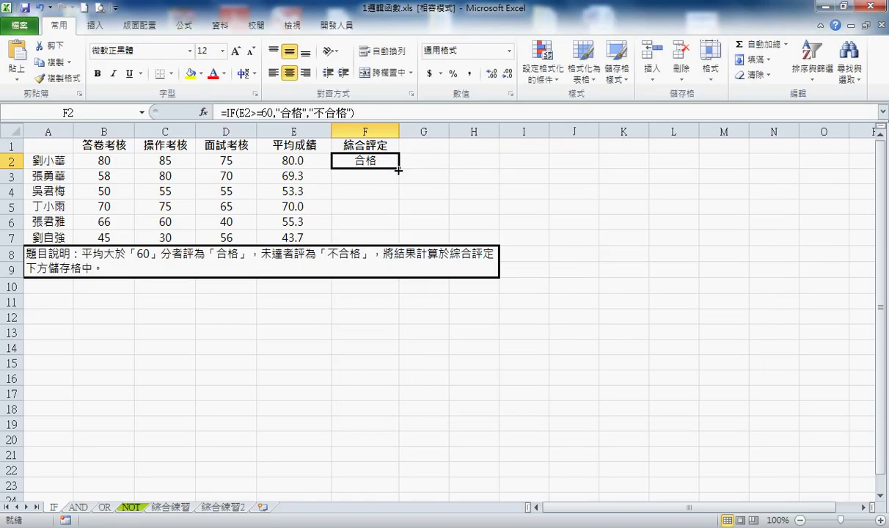
pyautogui.moveTo(399, 168); pyautogui.dragTo(400, 237)
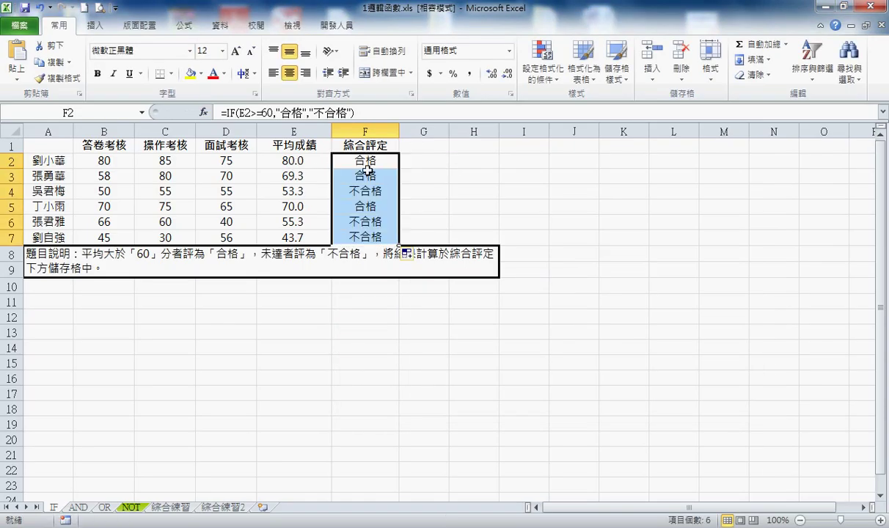
pyautogui.click(294, 192)
pyautogui.click(349, 221)
pyautogui.click(291, 220)
pyautogui.click(327, 236)
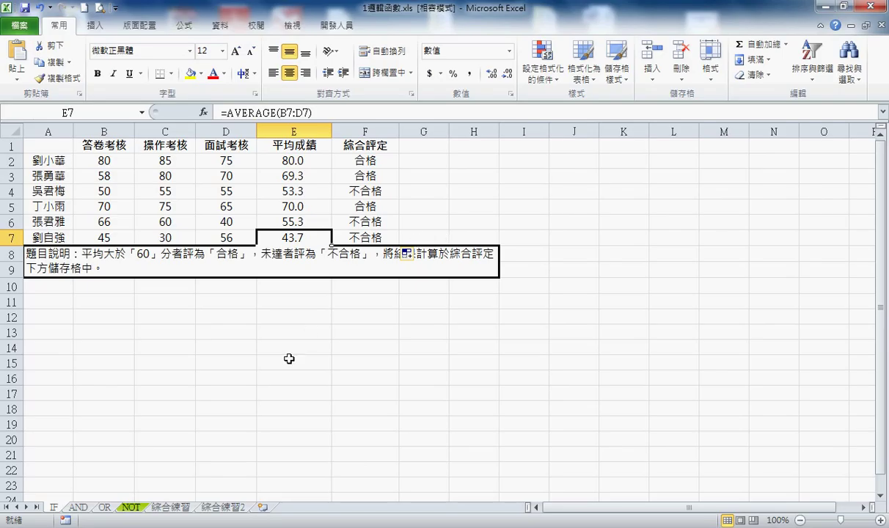
pyautogui.click(79, 509)
pyautogui.scroll(1, 293, 313)
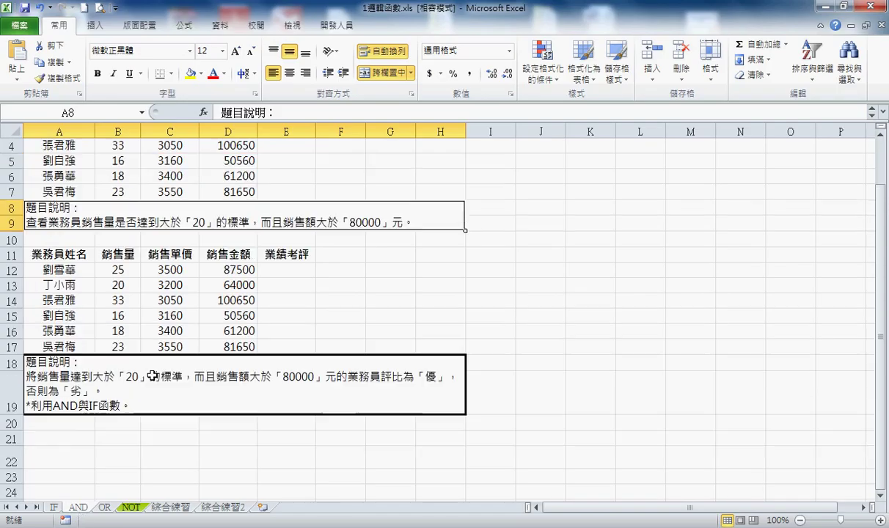
pyautogui.scroll(1, 151, 369)
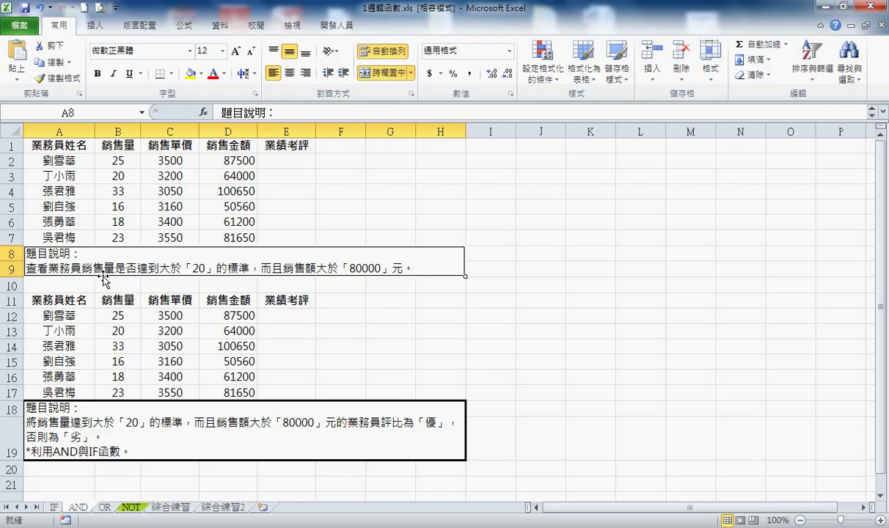
pyautogui.moveTo(99, 286); pyautogui.dragTo(107, 283)
pyautogui.moveTo(83, 272); pyautogui.dragTo(103, 273)
pyautogui.moveTo(133, 154)
pyautogui.mouseDown()
pyautogui.moveTo(102, 154)
pyautogui.moveTo(135, 152)
pyautogui.mouseUp()
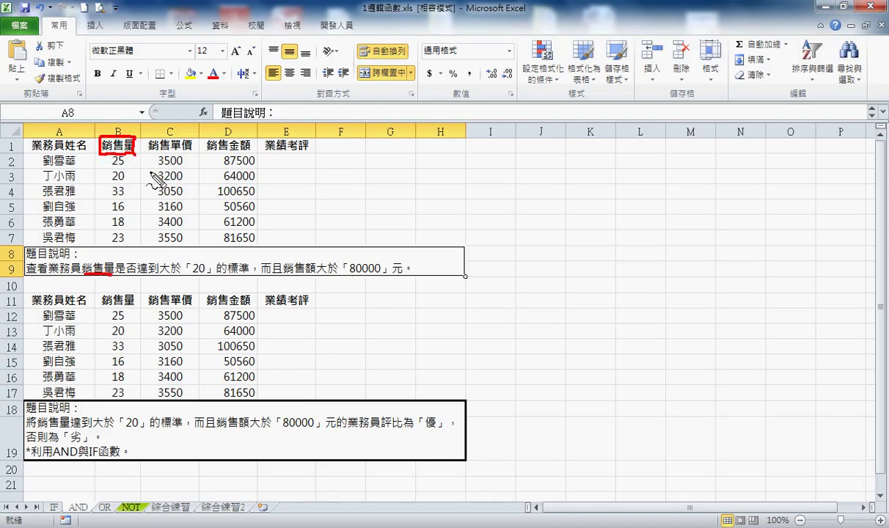
pyautogui.moveTo(159, 274)
pyautogui.mouseDown()
pyautogui.moveTo(200, 273)
pyautogui.moveTo(192, 275)
pyautogui.mouseUp()
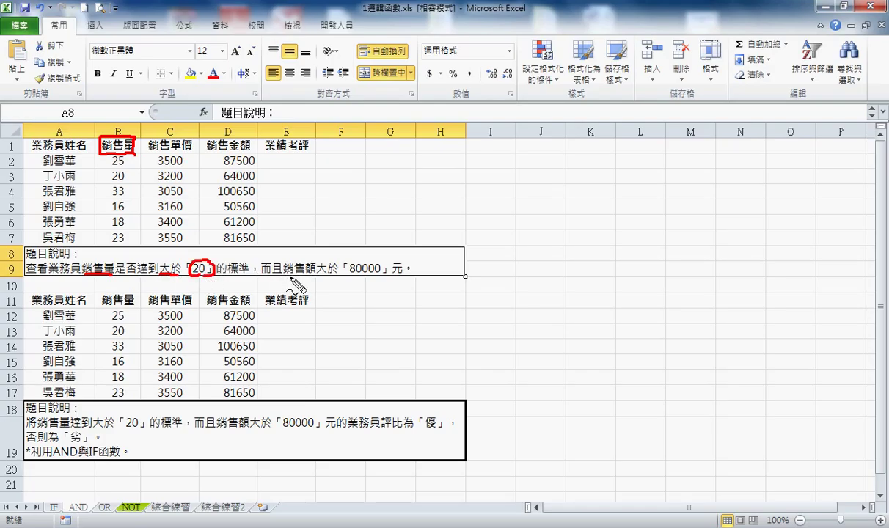
pyautogui.moveTo(292, 276); pyautogui.dragTo(314, 276)
pyautogui.moveTo(248, 152)
pyautogui.mouseDown()
pyautogui.moveTo(214, 154)
pyautogui.moveTo(249, 151)
pyautogui.mouseUp()
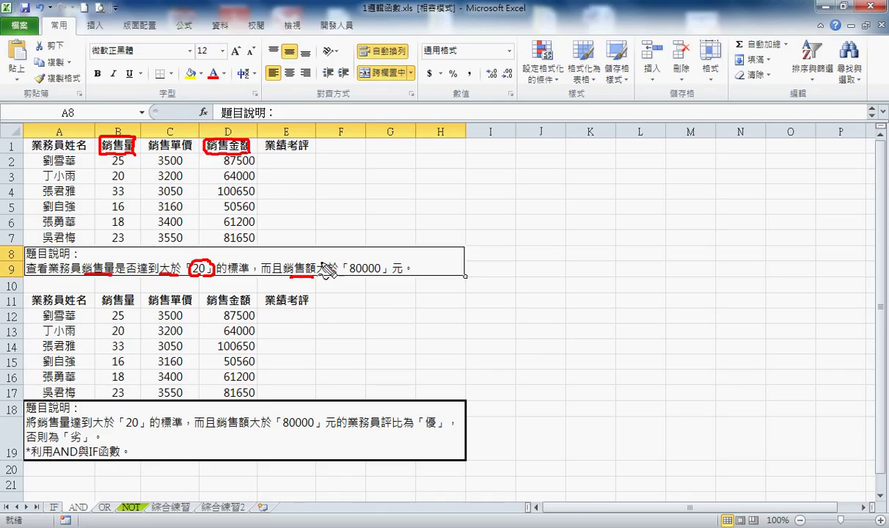
pyautogui.moveTo(347, 274); pyautogui.dragTo(380, 273)
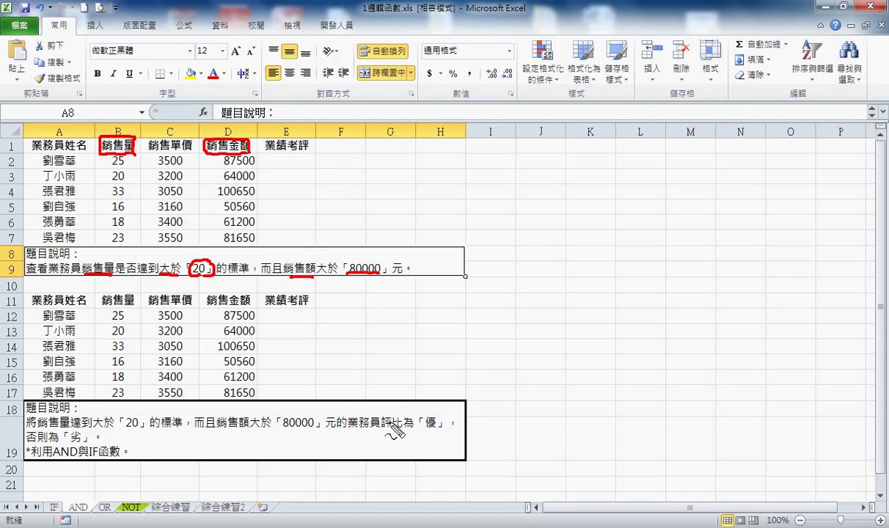
pyautogui.moveTo(438, 426); pyautogui.dragTo(424, 413)
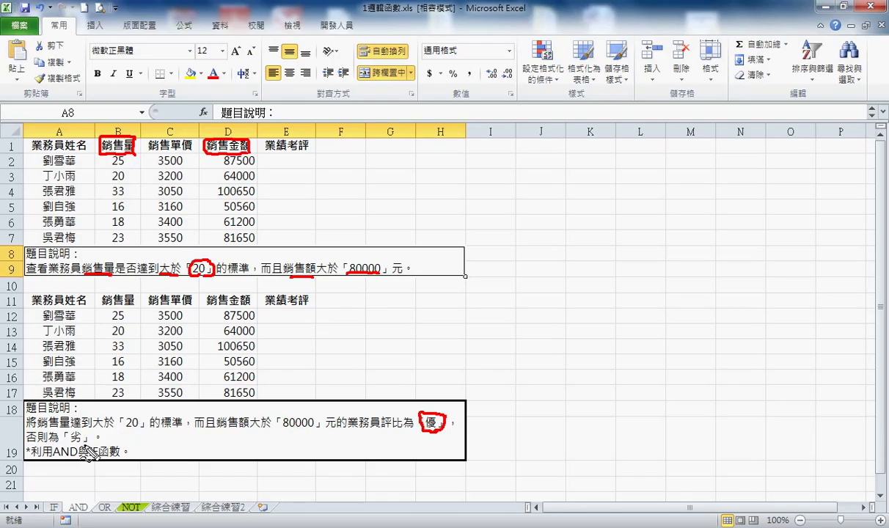
pyautogui.moveTo(87, 432); pyautogui.dragTo(89, 440)
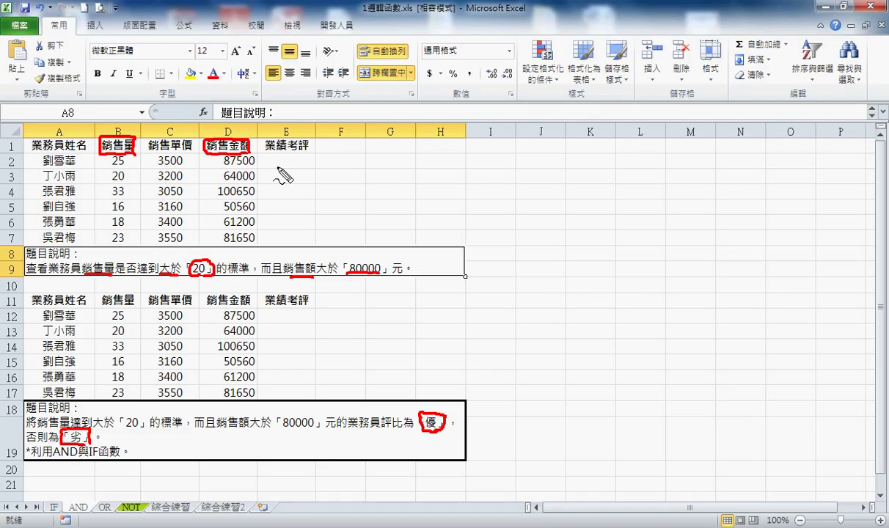
pyautogui.press('Escape')
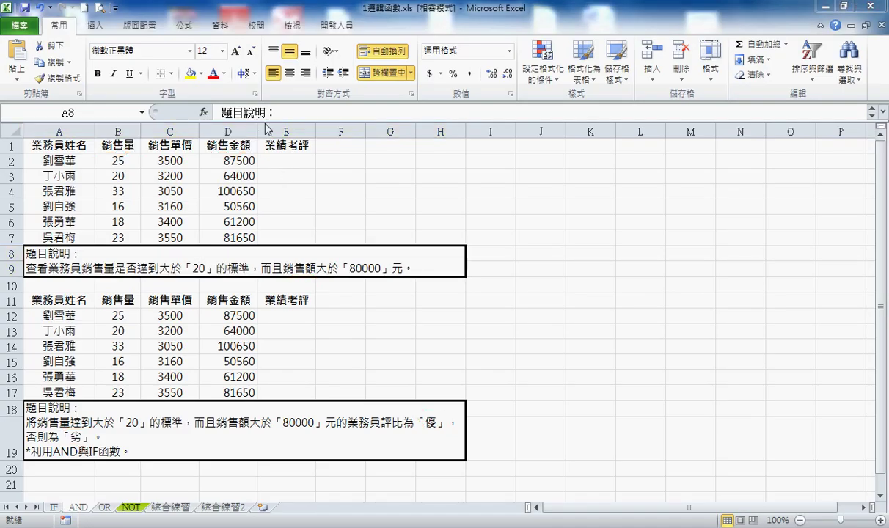
# Step: Insert an IF function into cell E2
pyautogui.click(290, 160)
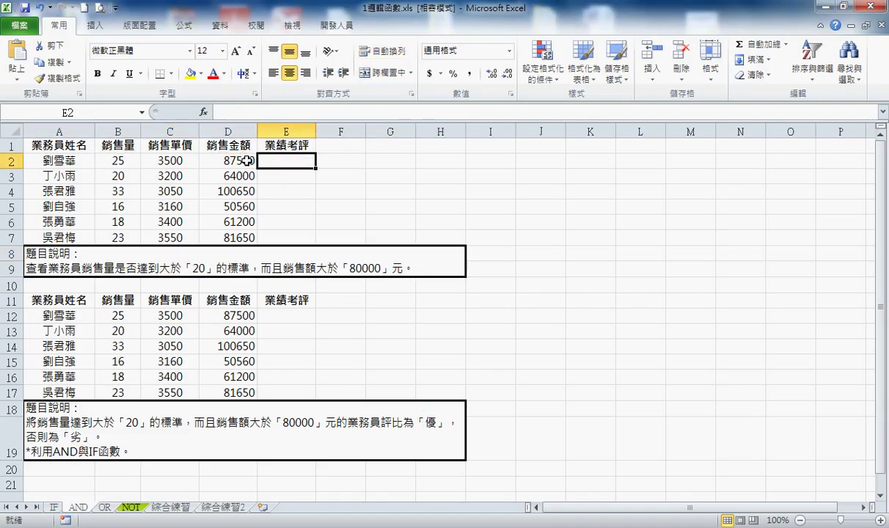
pyautogui.click(203, 112)
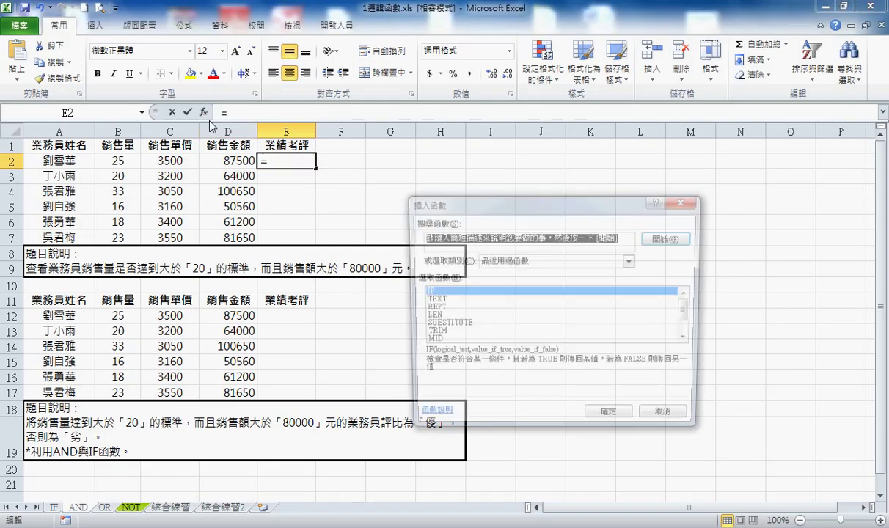
pyautogui.click(591, 420)
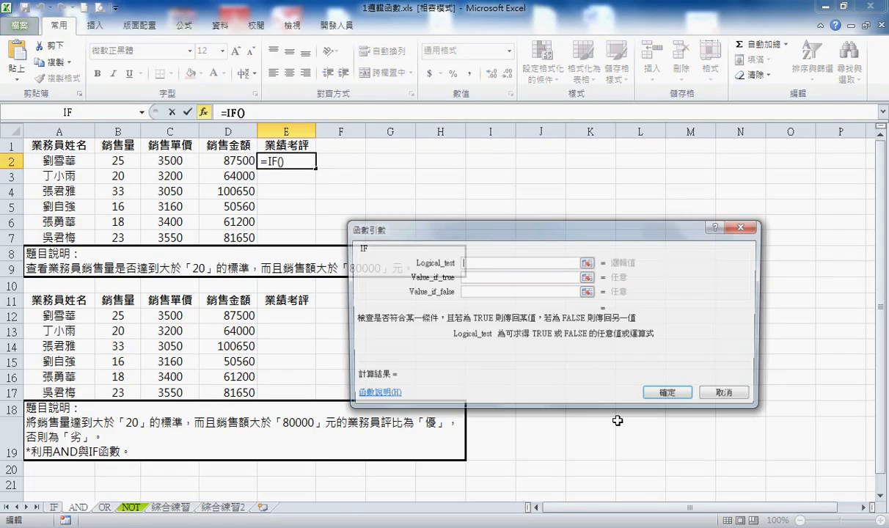
pyautogui.moveTo(504, 238); pyautogui.dragTo(307, 301)
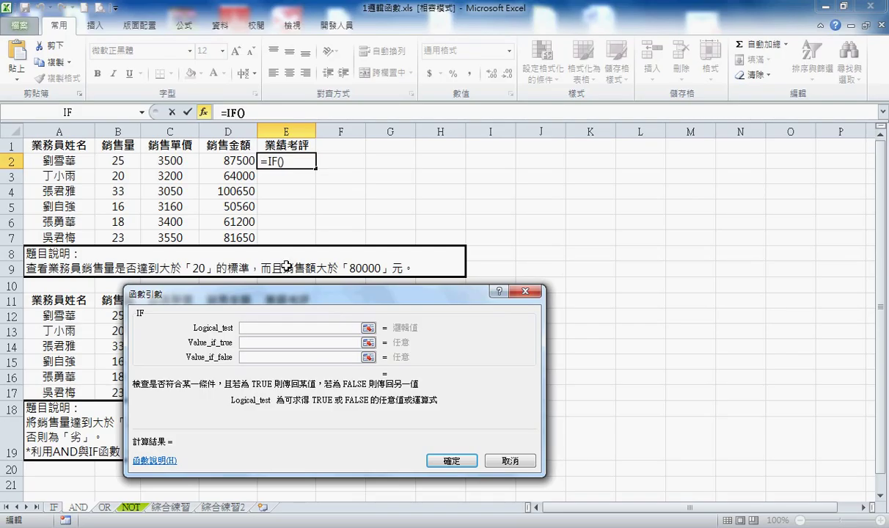
# Step: Search for AND and nest it inside E2's IF function
pyautogui.click(142, 114)
pyautogui.click(104, 231)
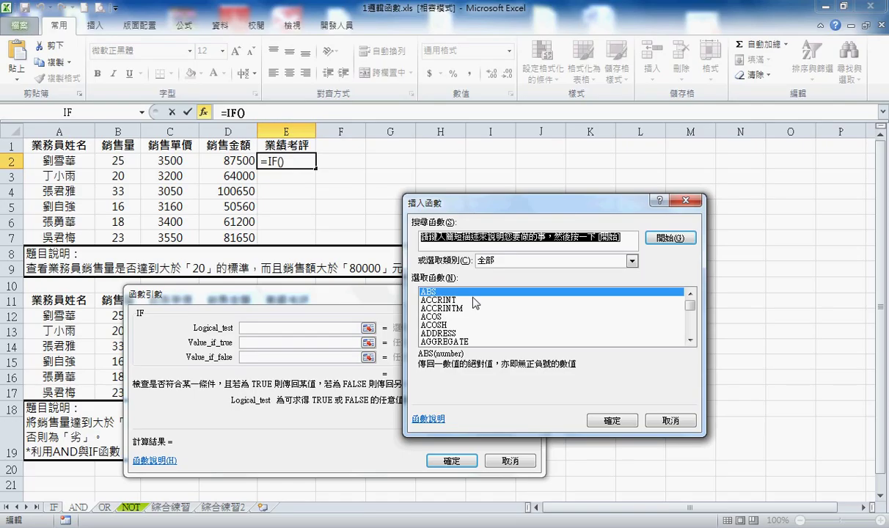
pyautogui.write('y')
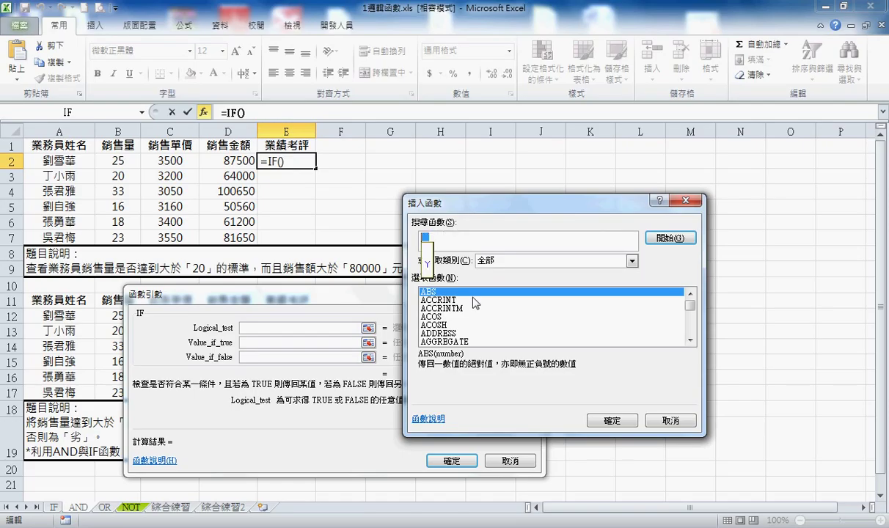
pyautogui.press('BackSpace')
pyautogui.write('an')
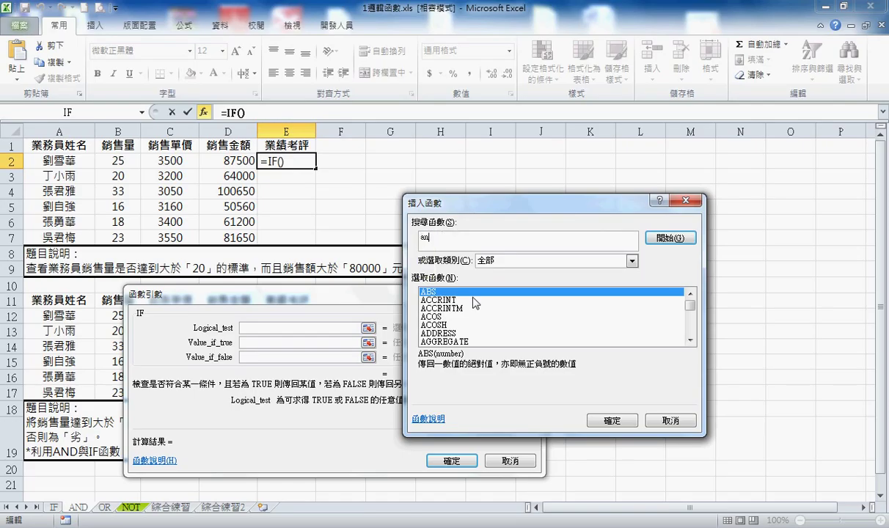
pyautogui.click(521, 302)
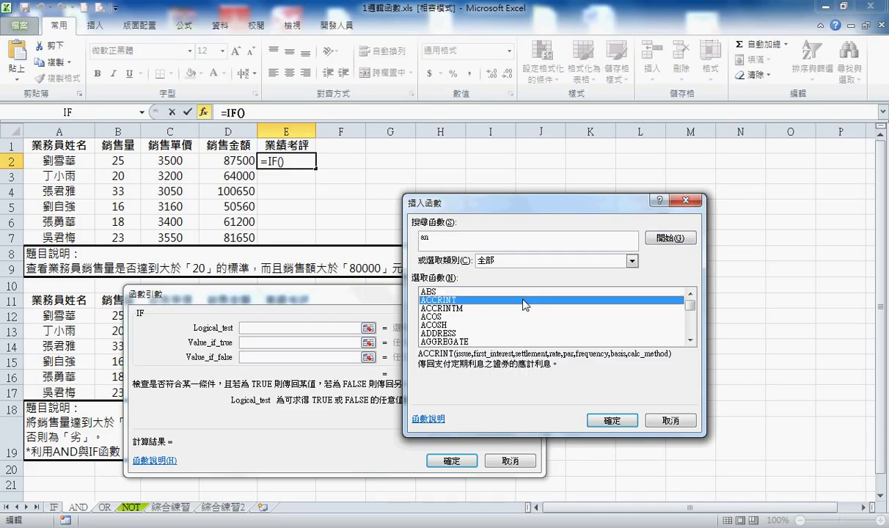
pyautogui.write('an')
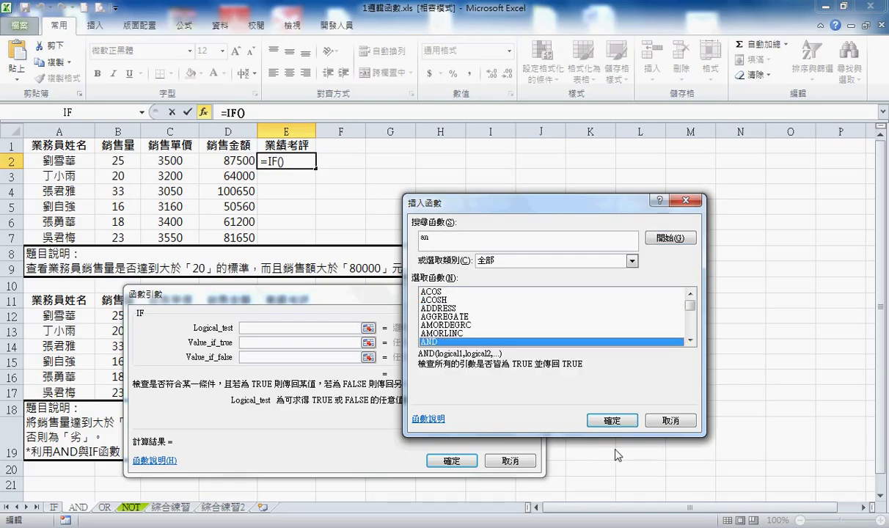
pyautogui.click(613, 420)
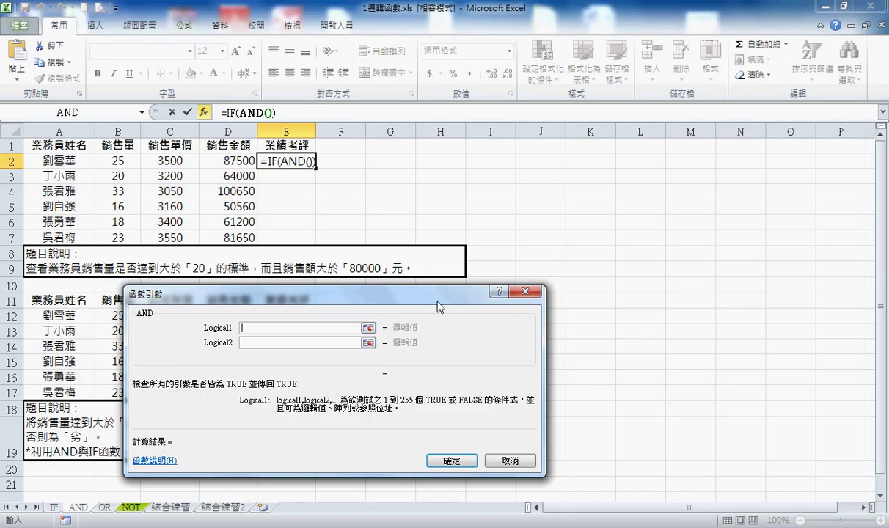
# Step: Review the AND argument fields and underline the 1 到 255 limit in its description
pyautogui.moveTo(438, 306); pyautogui.dragTo(553, 243)
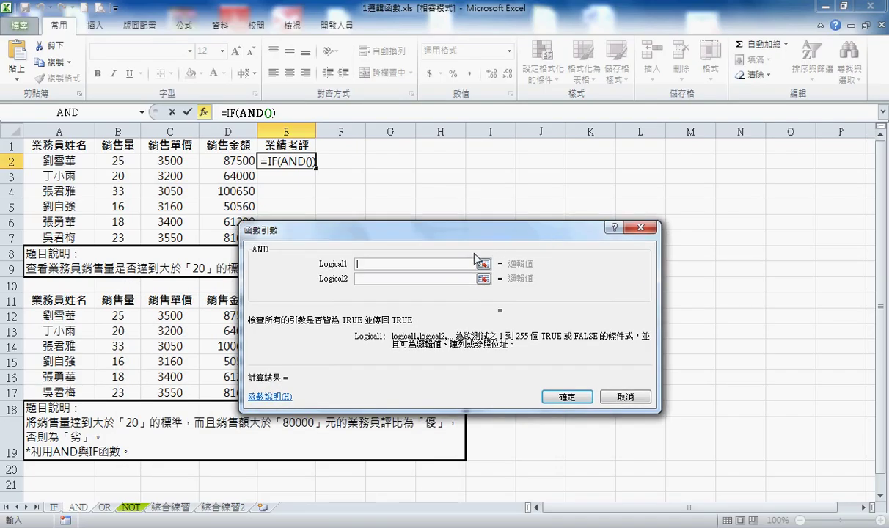
pyautogui.click(375, 279)
pyautogui.click(376, 294)
pyautogui.click(378, 308)
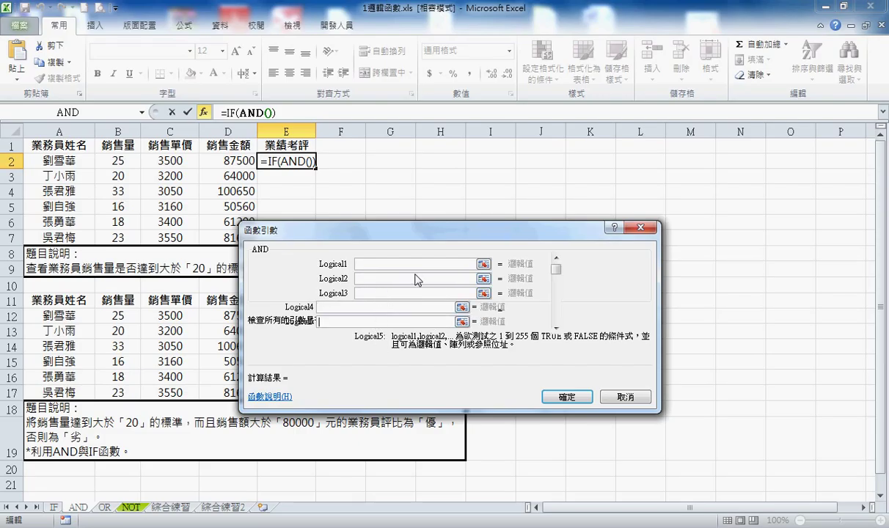
pyautogui.click(409, 263)
pyautogui.moveTo(493, 339); pyautogui.dragTo(535, 340)
pyautogui.press('Escape')
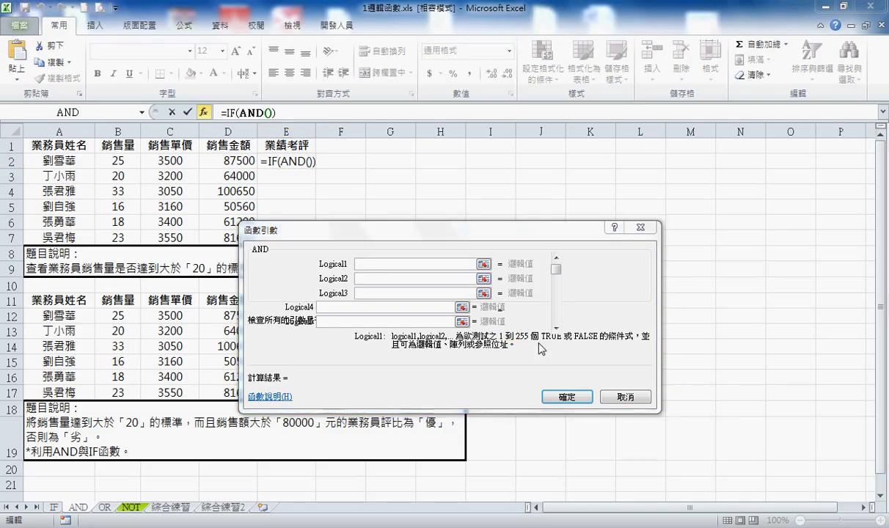
pyautogui.click(435, 262)
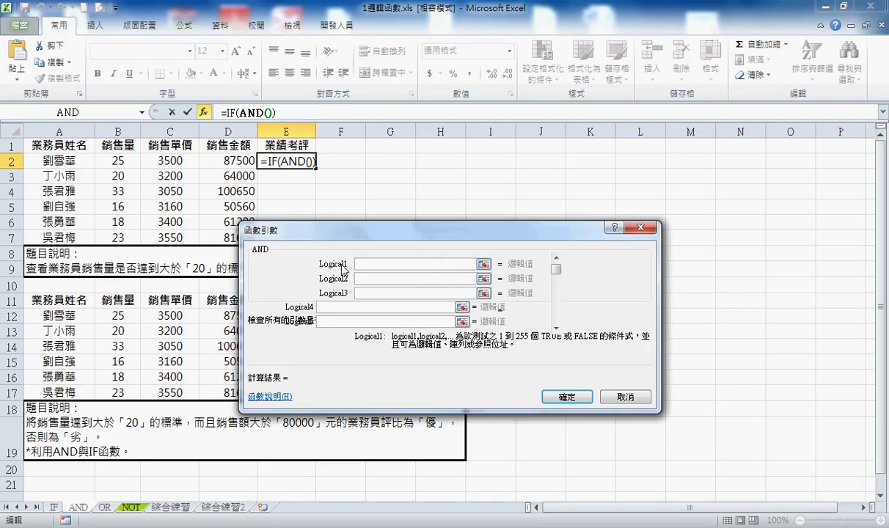
pyautogui.moveTo(358, 236)
pyautogui.mouseDown()
pyautogui.moveTo(349, 283)
pyautogui.moveTo(314, 295)
pyautogui.mouseUp()
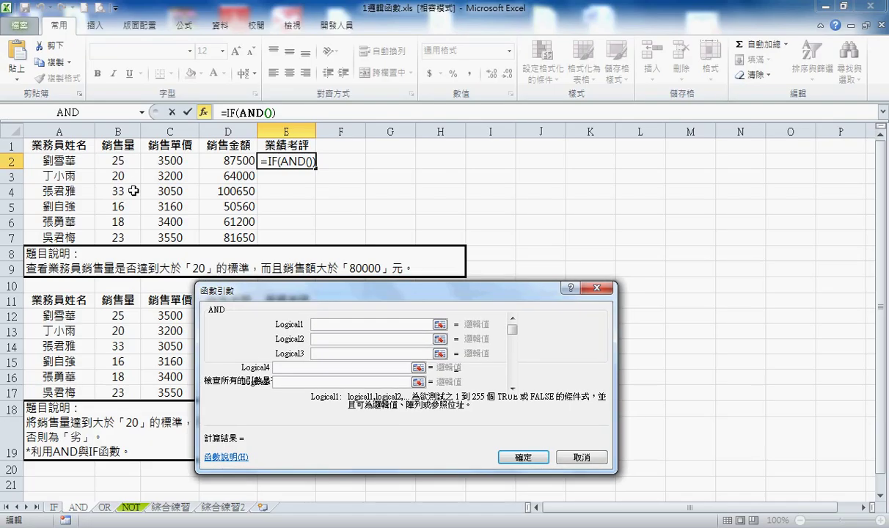
# Step: Set the first AND condition to B2>20, removing a stray +D2
pyautogui.click(117, 162)
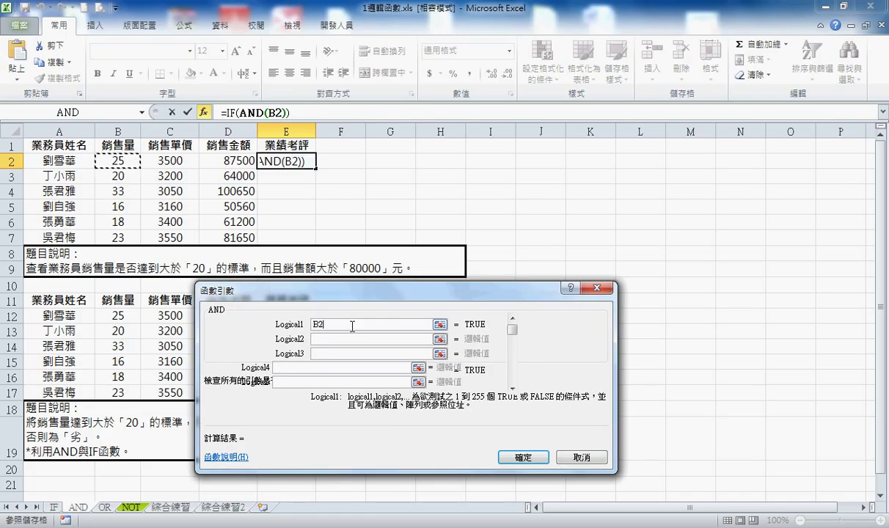
pyautogui.write('>20')
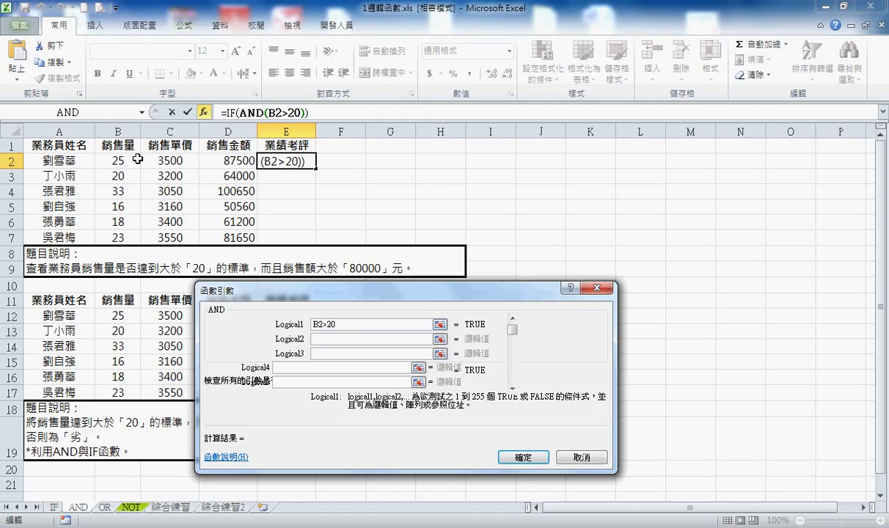
pyautogui.write('+')
pyautogui.click(213, 160)
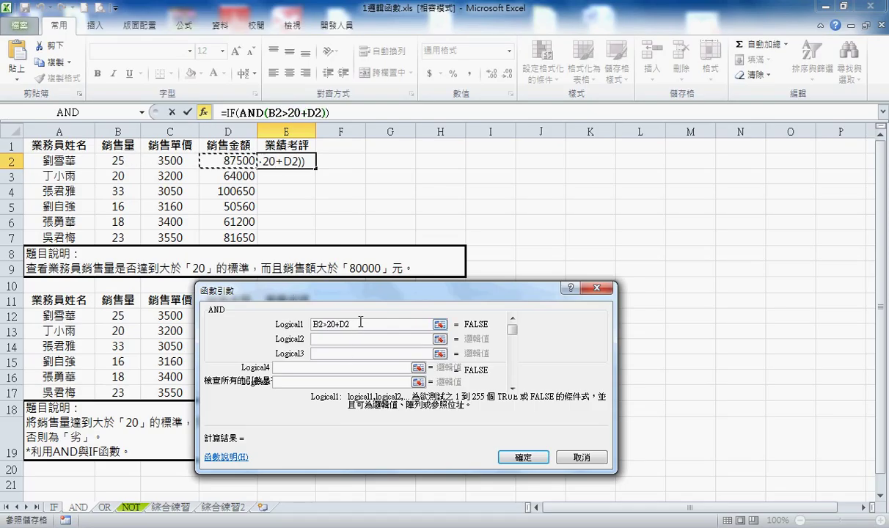
pyautogui.moveTo(335, 324); pyautogui.dragTo(377, 325)
pyautogui.press('BackSpace')
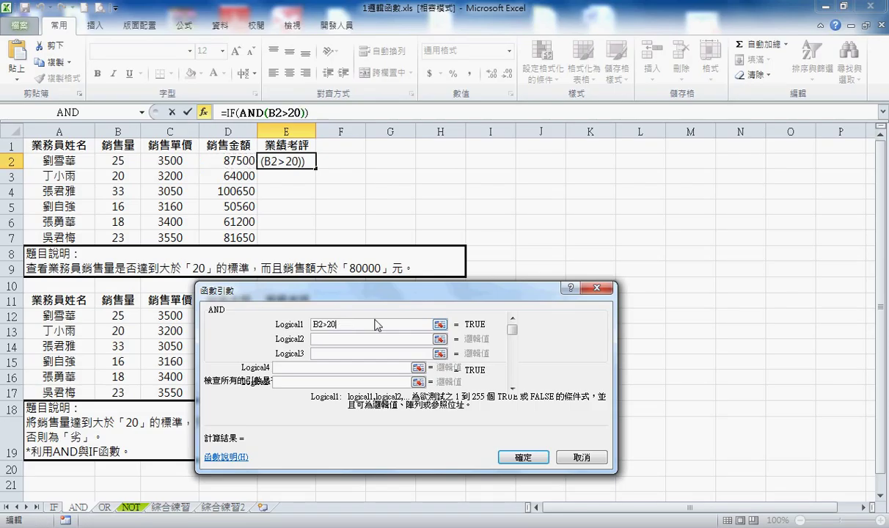
# Step: Set the second AND condition to D2>80000, confirm, and dismiss the error warning
pyautogui.click(343, 339)
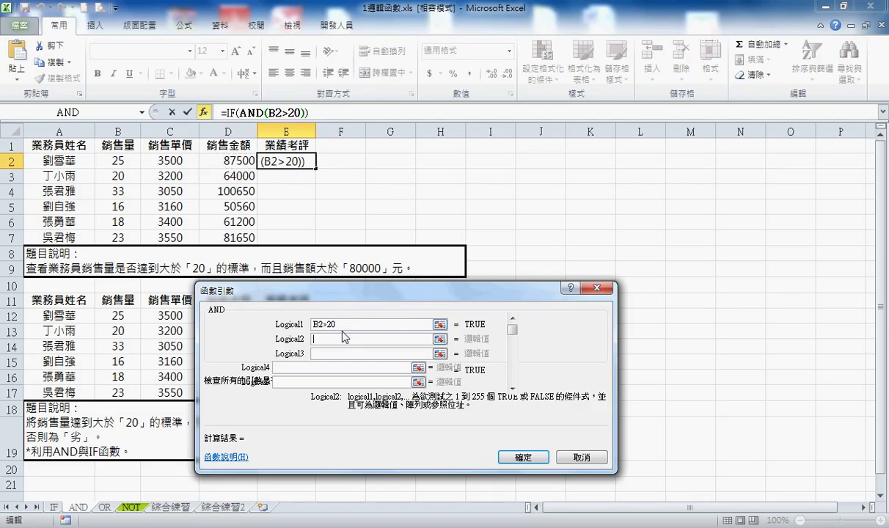
pyautogui.click(220, 160)
pyautogui.write('>')
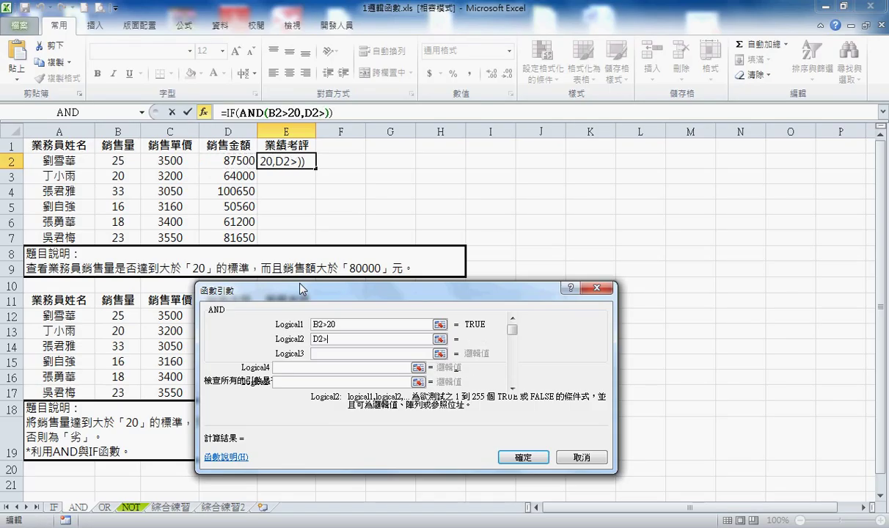
pyautogui.write('8000')
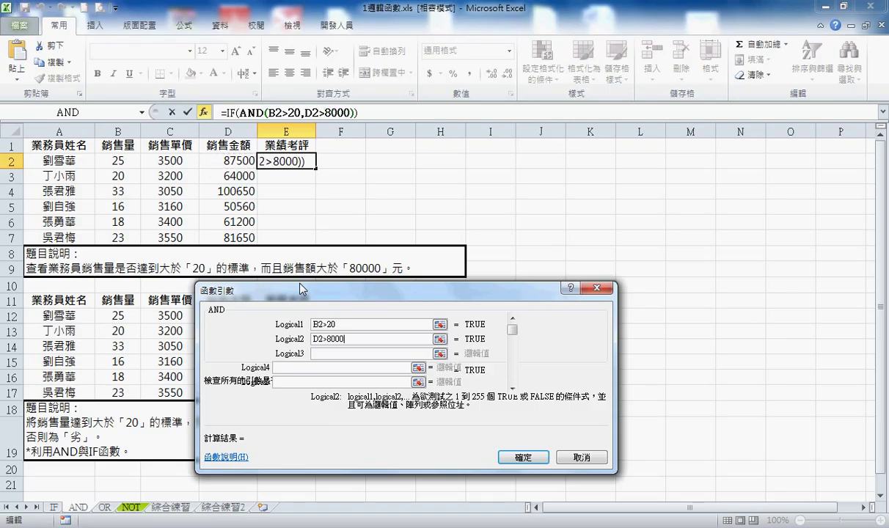
pyautogui.write('0')
pyautogui.click(516, 452)
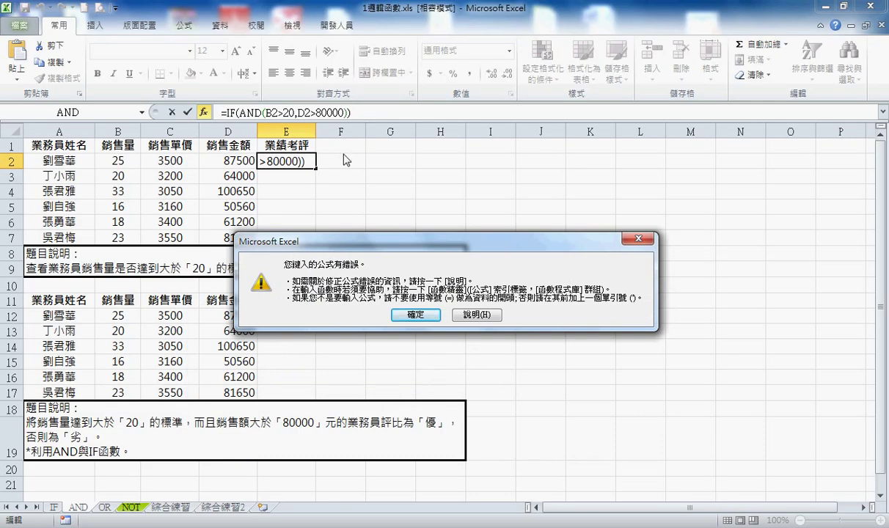
pyautogui.click(432, 314)
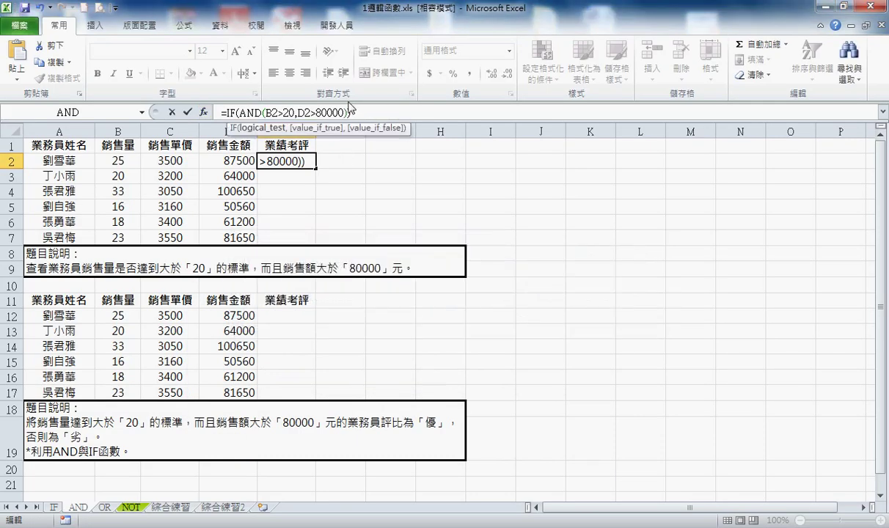
pyautogui.click(227, 112)
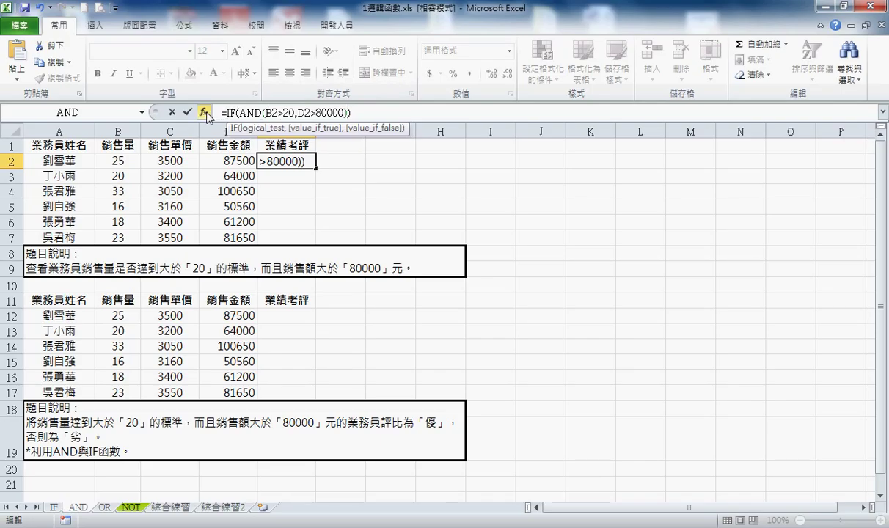
# Step: Enter "優" as the IF's value-if-true result
pyautogui.click(204, 112)
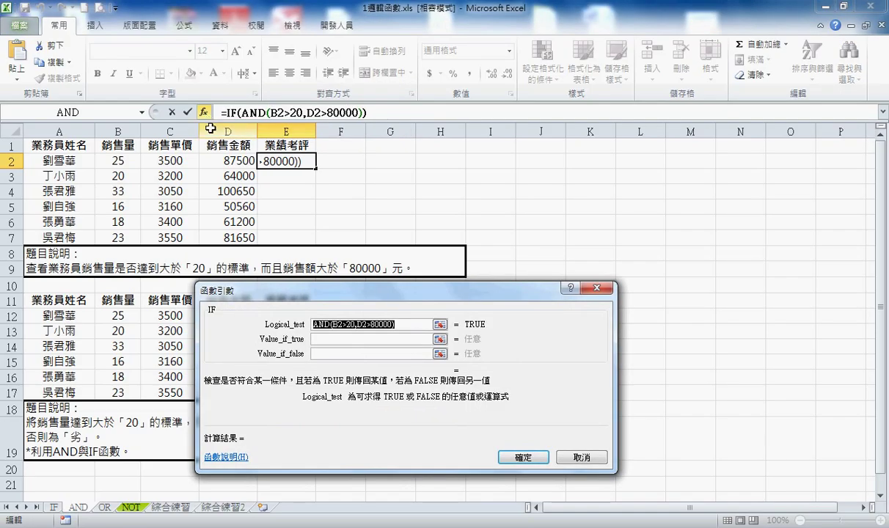
pyautogui.click(422, 325)
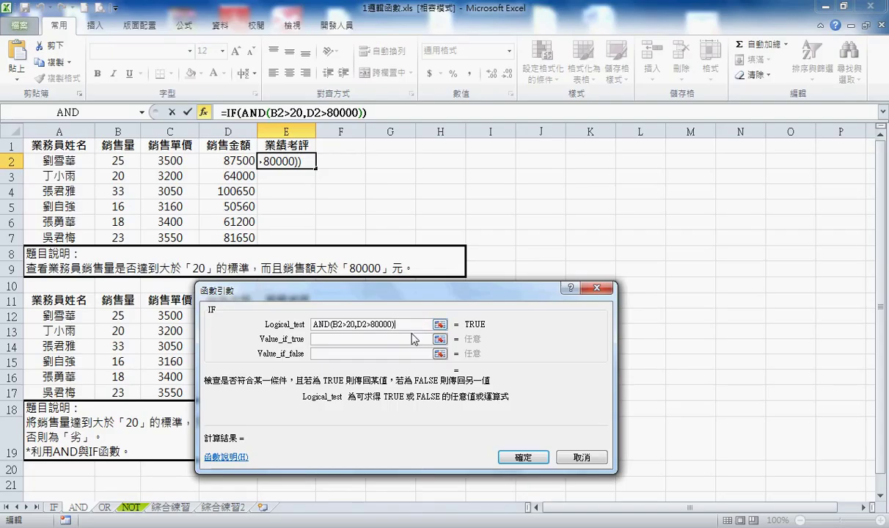
pyautogui.press('Tab')
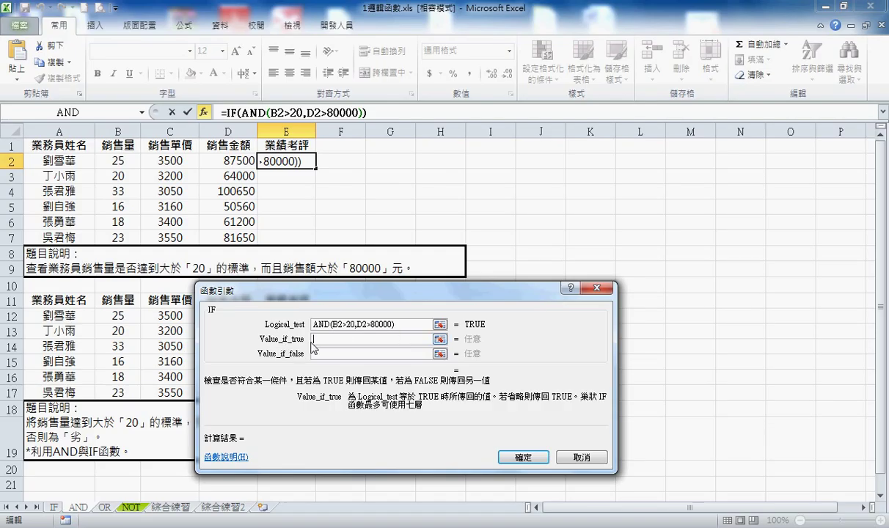
pyautogui.write('c')
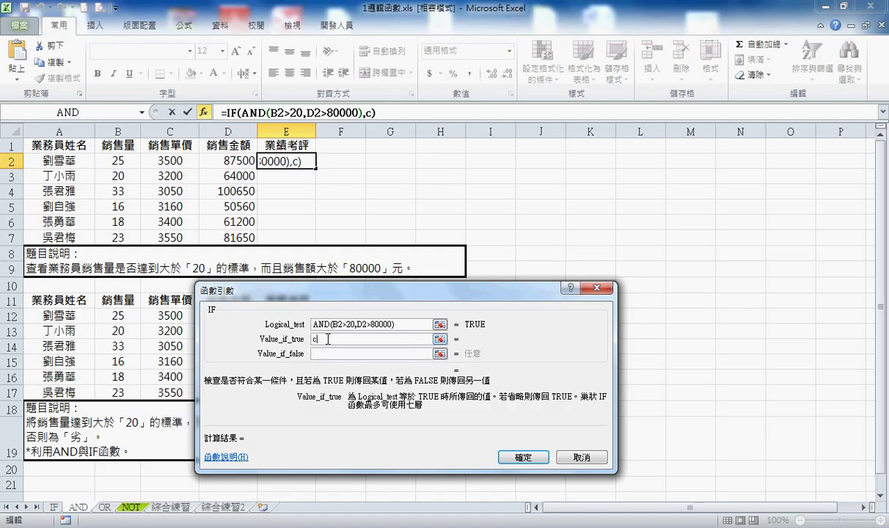
pyautogui.press('BackSpace')
pyautogui.write('"')
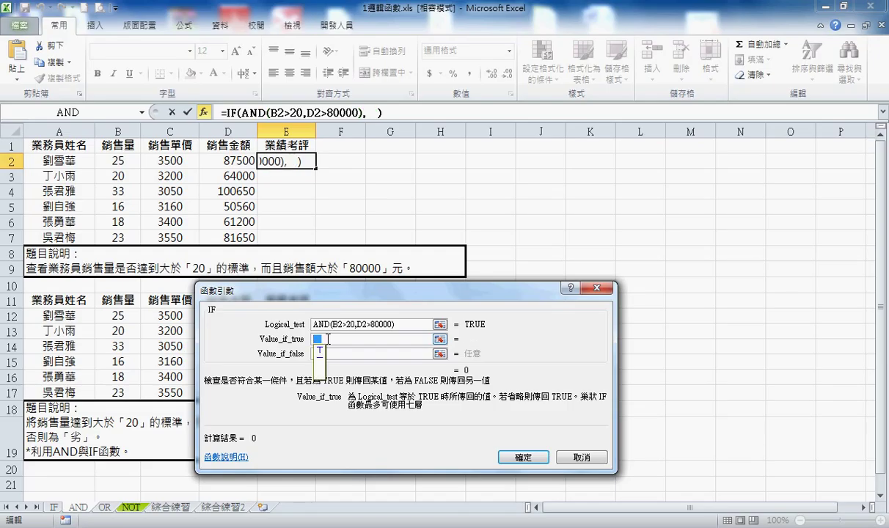
pyautogui.write('修')
pyautogui.press('BackSpace')
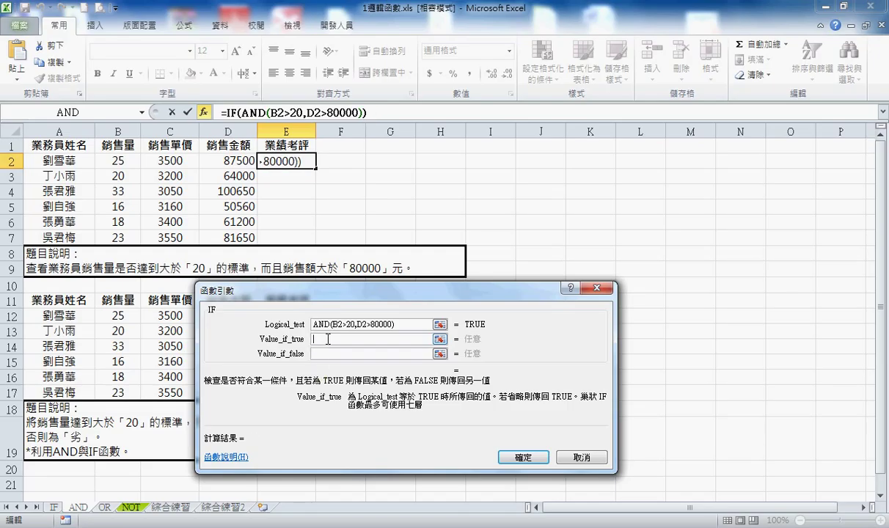
pyautogui.write('悠')
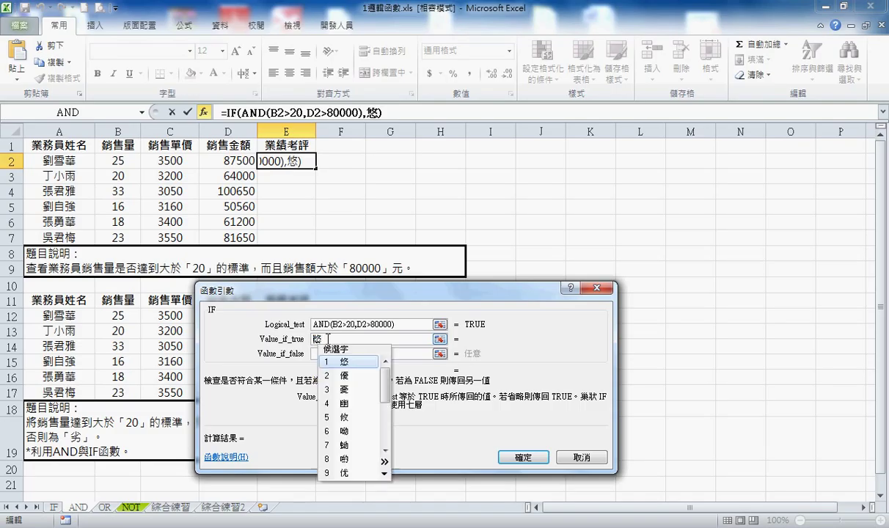
pyautogui.write('優')
pyautogui.press('Tab')
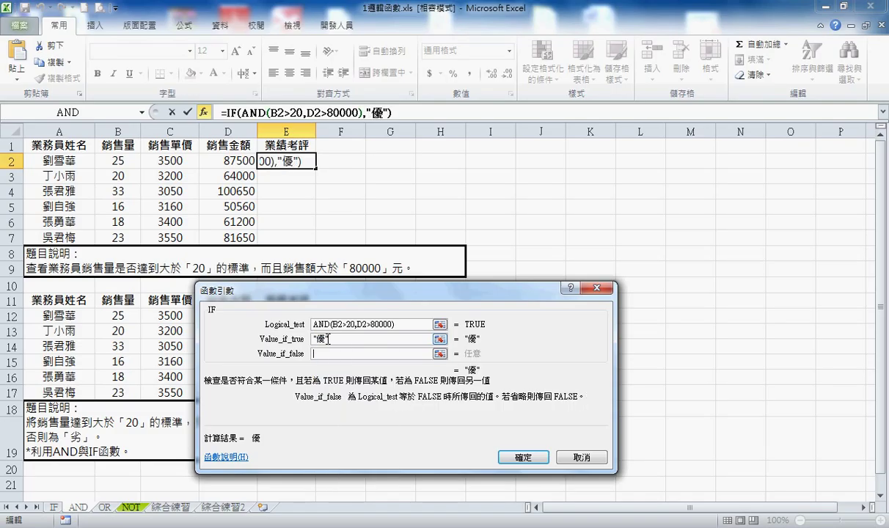
# Step: Enter "劣" as the value-if-false result and commit the formula in E2
pyautogui.write('xu,4')
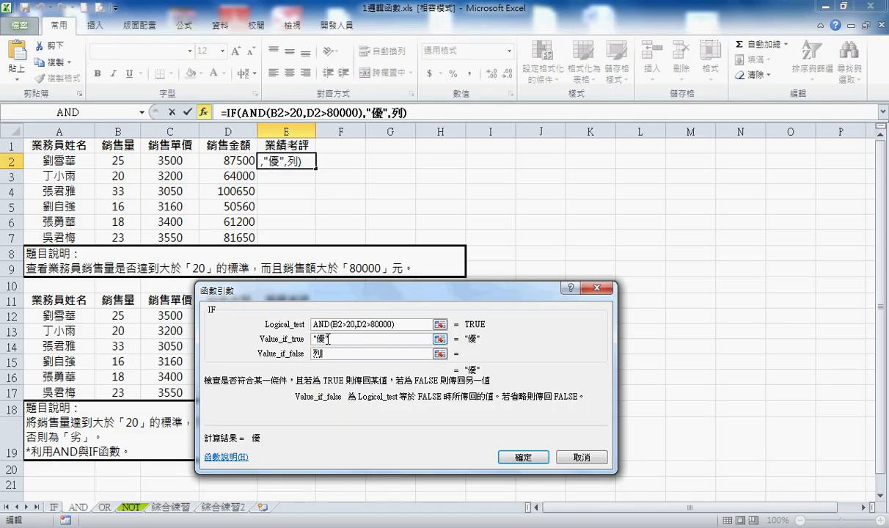
pyautogui.press('Down')
pyautogui.press('Down')
pyautogui.press('Down')
pyautogui.press('Down')
pyautogui.press('Return')
pyautogui.hotkey('shift', 'Tab')
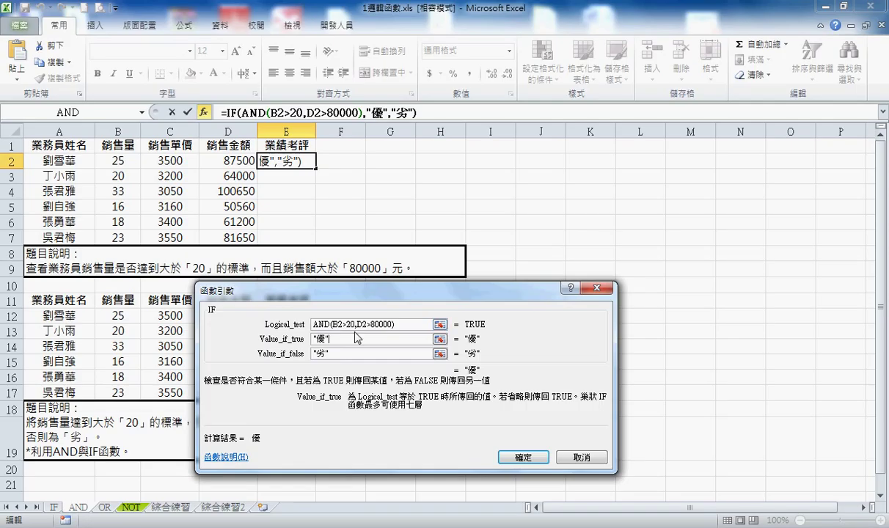
pyautogui.click(518, 456)
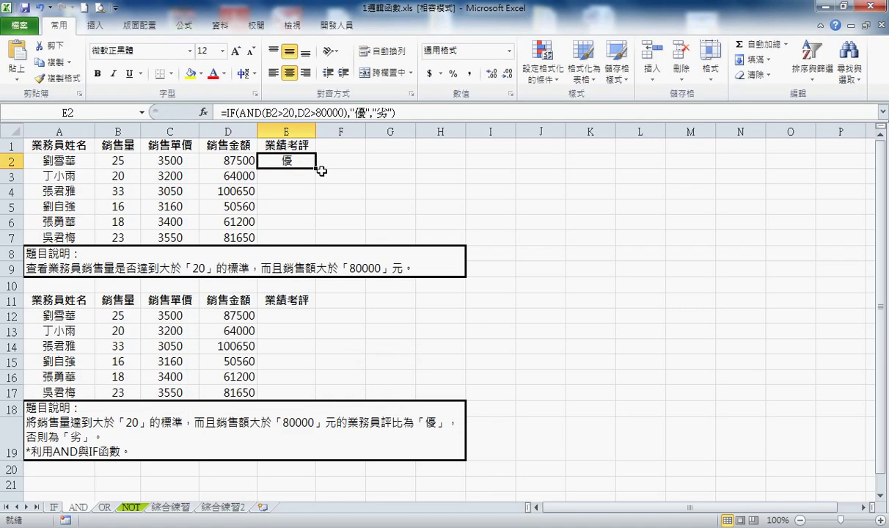
# Step: Fill E2's rating formula down to E7 and verify rows 3, 5 and 7 against columns B and D
pyautogui.moveTo(314, 169); pyautogui.dragTo(312, 243)
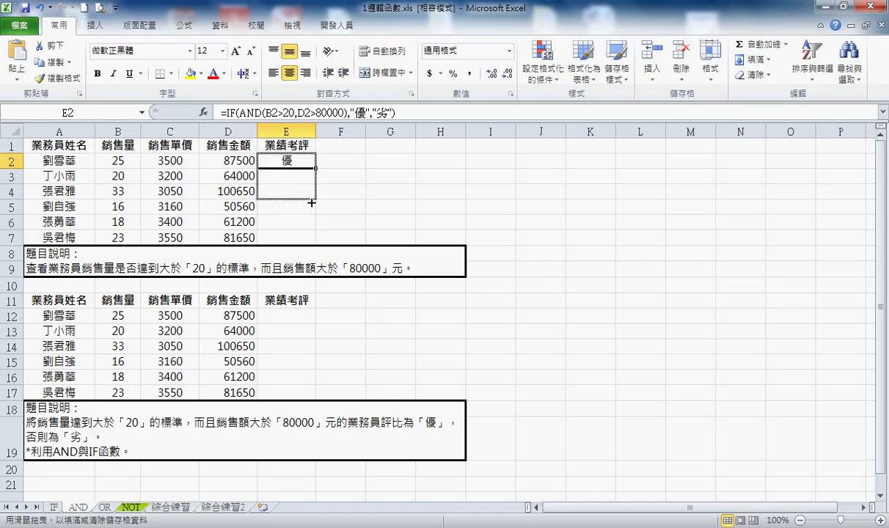
pyautogui.click(239, 175)
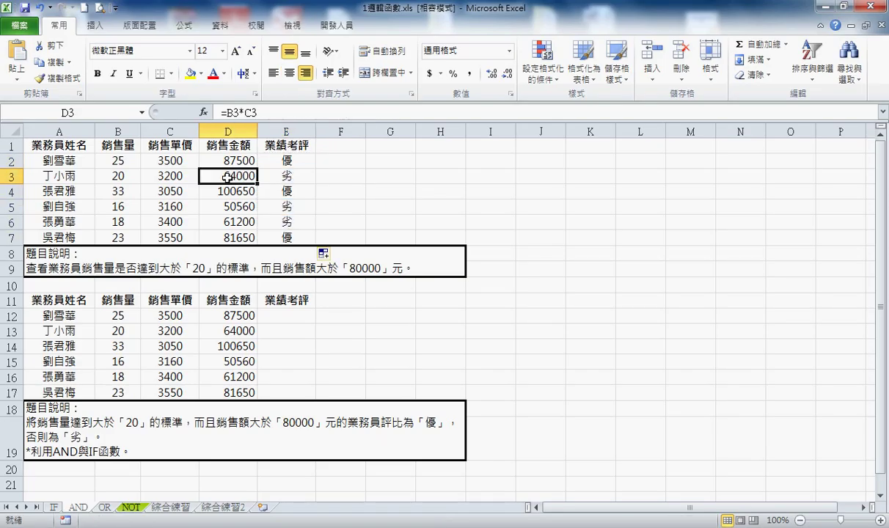
pyautogui.click(117, 170)
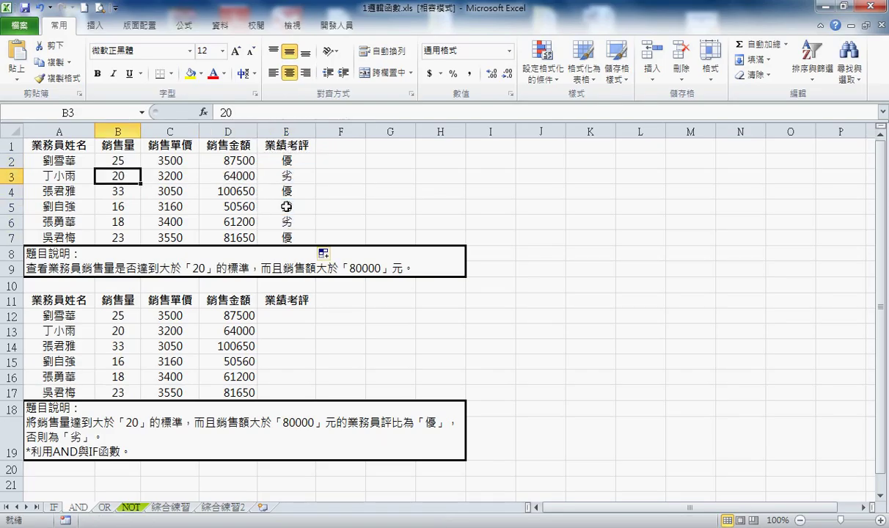
pyautogui.click(275, 206)
pyautogui.click(119, 205)
pyautogui.click(210, 194)
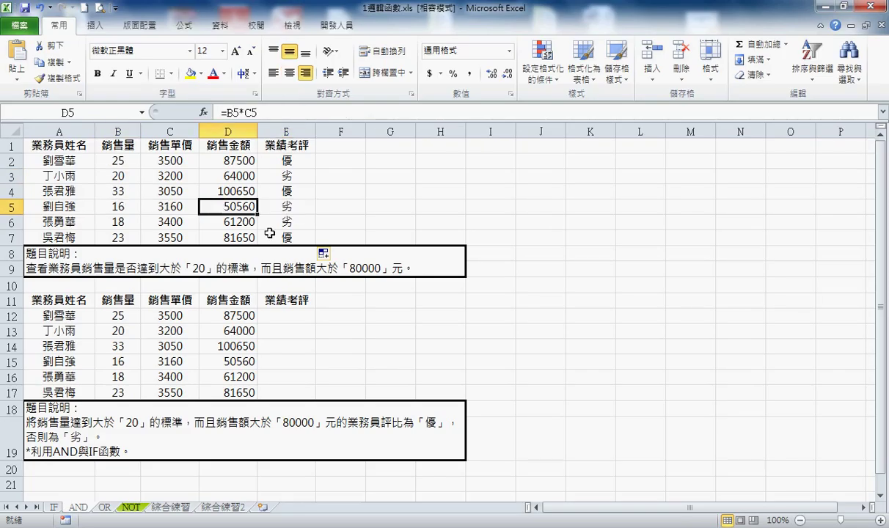
pyautogui.click(242, 236)
pyautogui.click(129, 238)
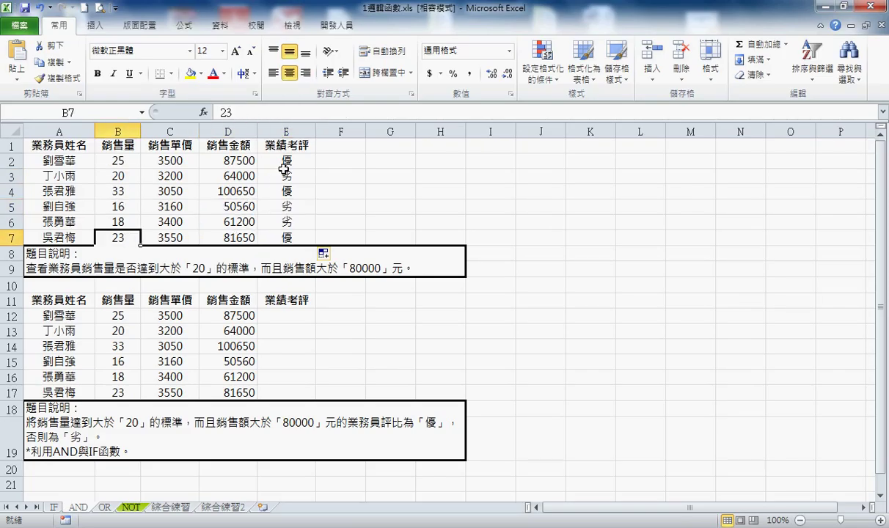
pyautogui.moveTo(285, 160); pyautogui.dragTo(294, 235)
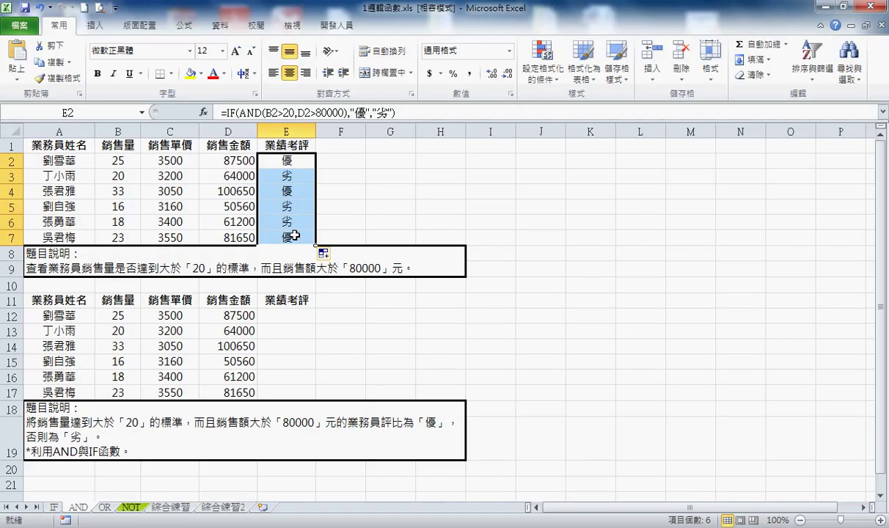